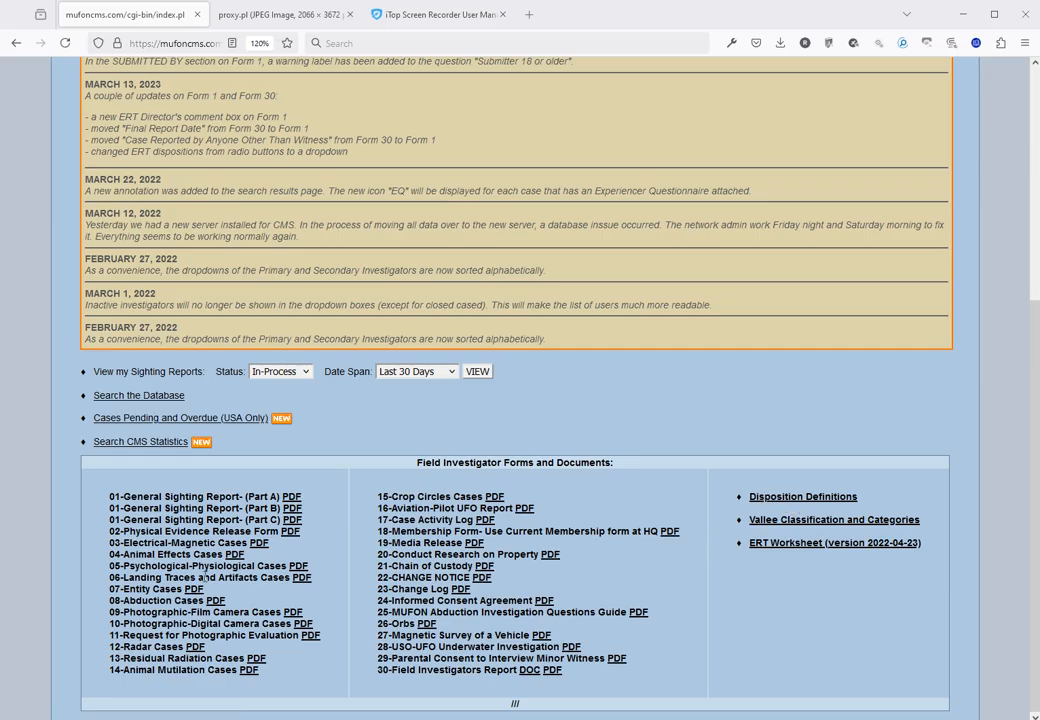
# View the Vallee Classification and Categories chart, and close it along with the open proxy.pl image.
pyautogui.click(831, 521)
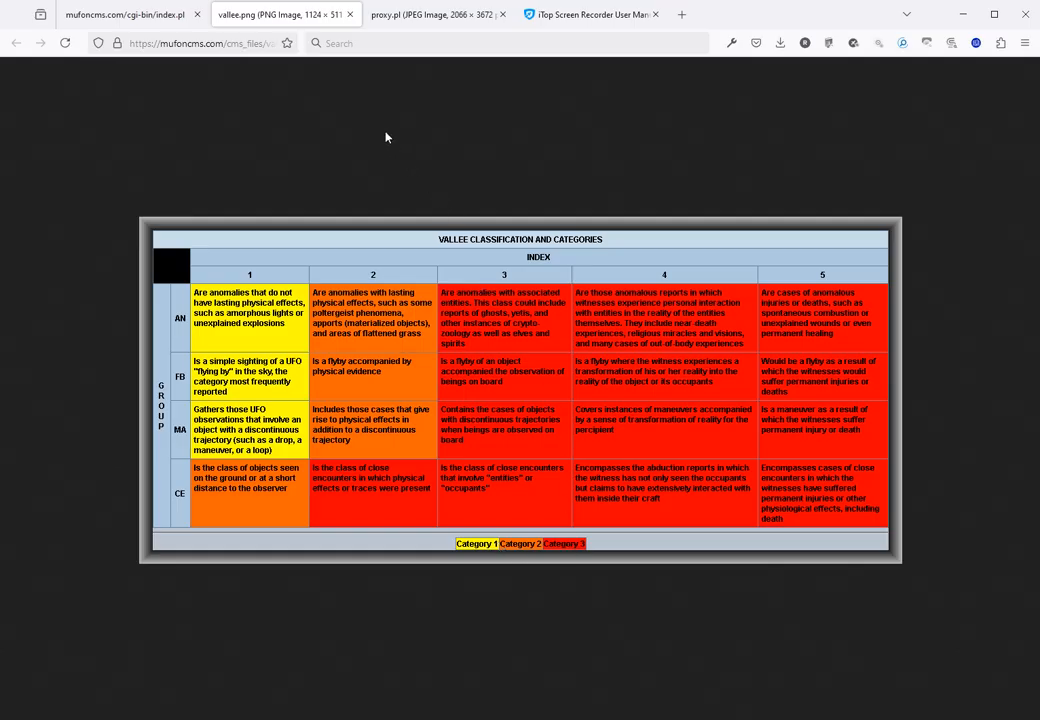
pyautogui.click(350, 15)
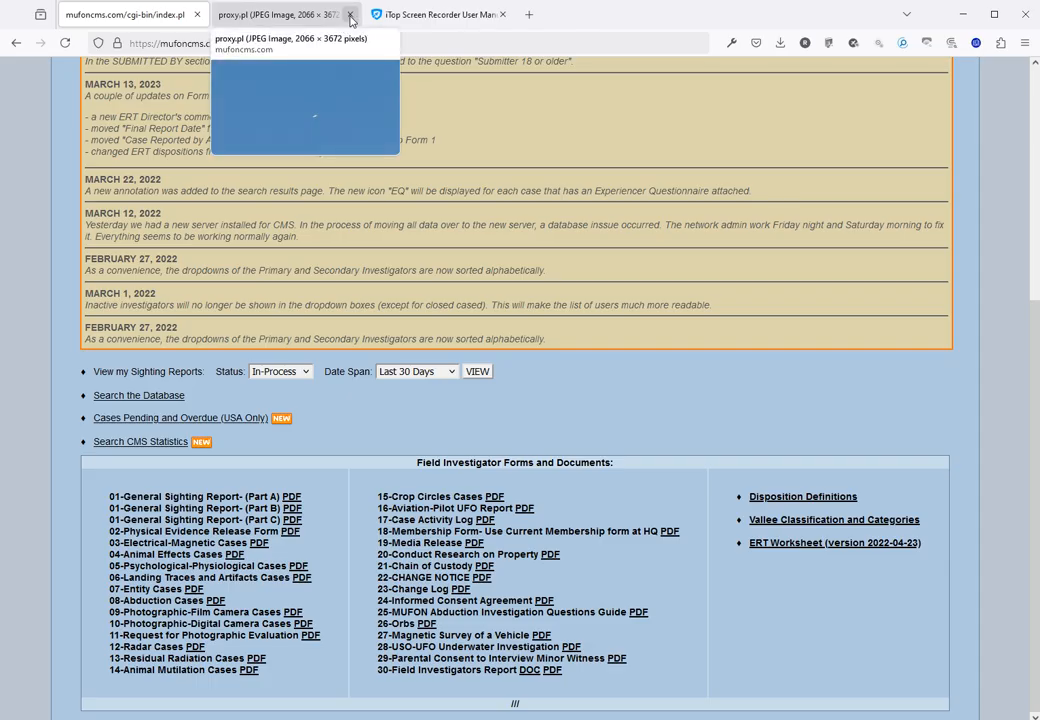
pyautogui.click(350, 16)
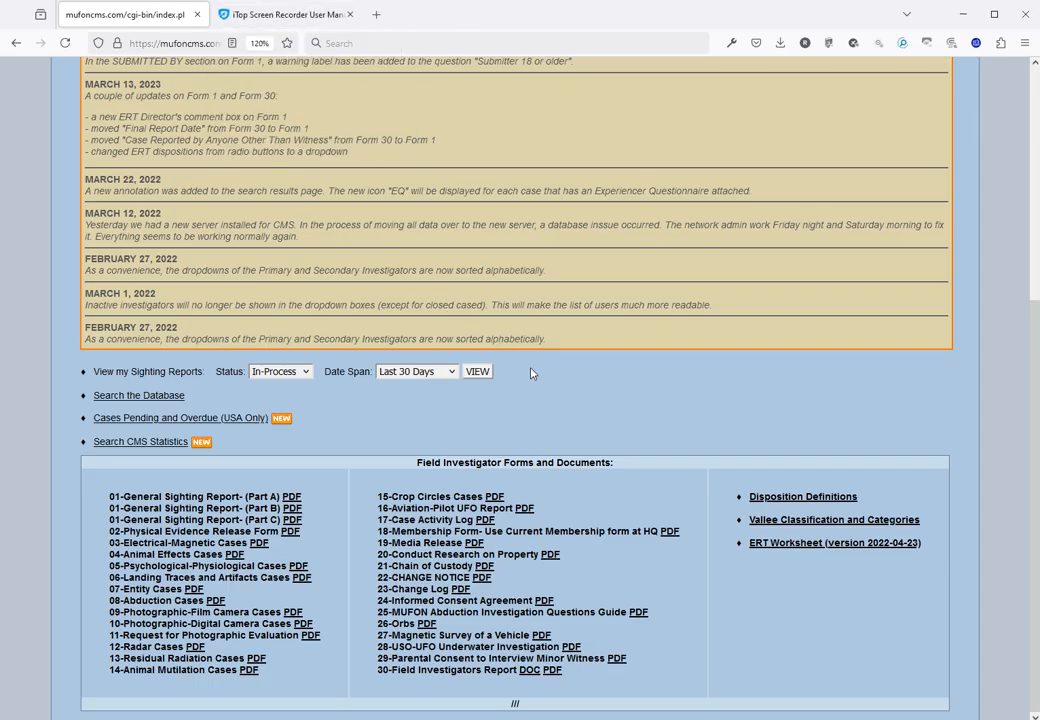
# Open the case search form and set the event state to Tennessee.
pyautogui.scroll(5, 531, 371)
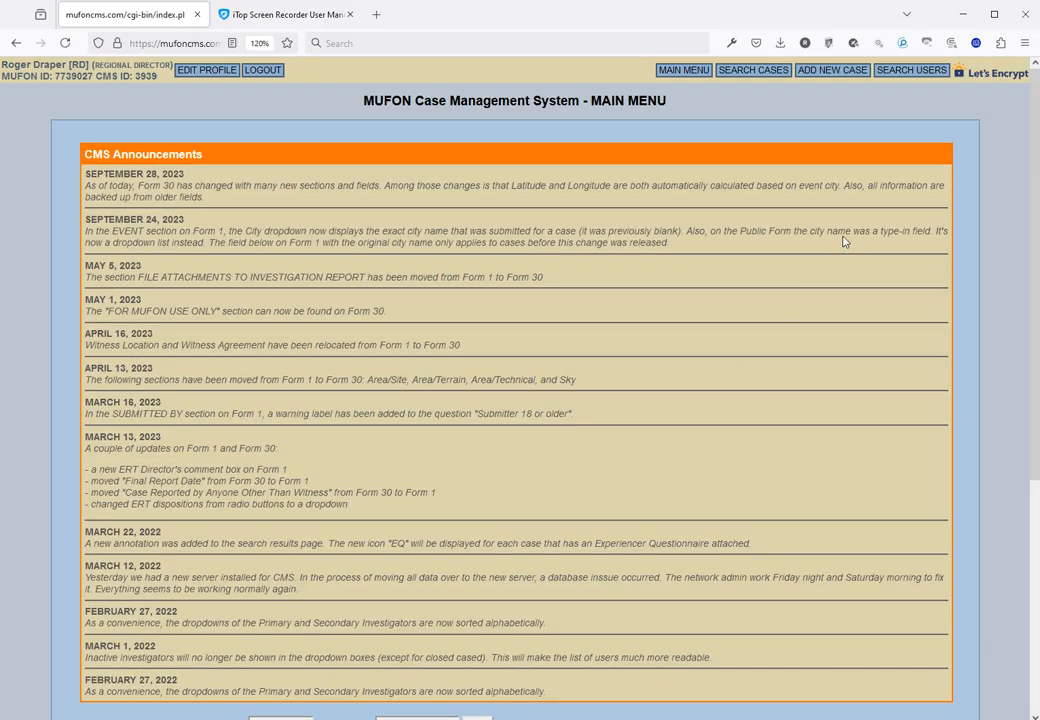
pyautogui.click(758, 72)
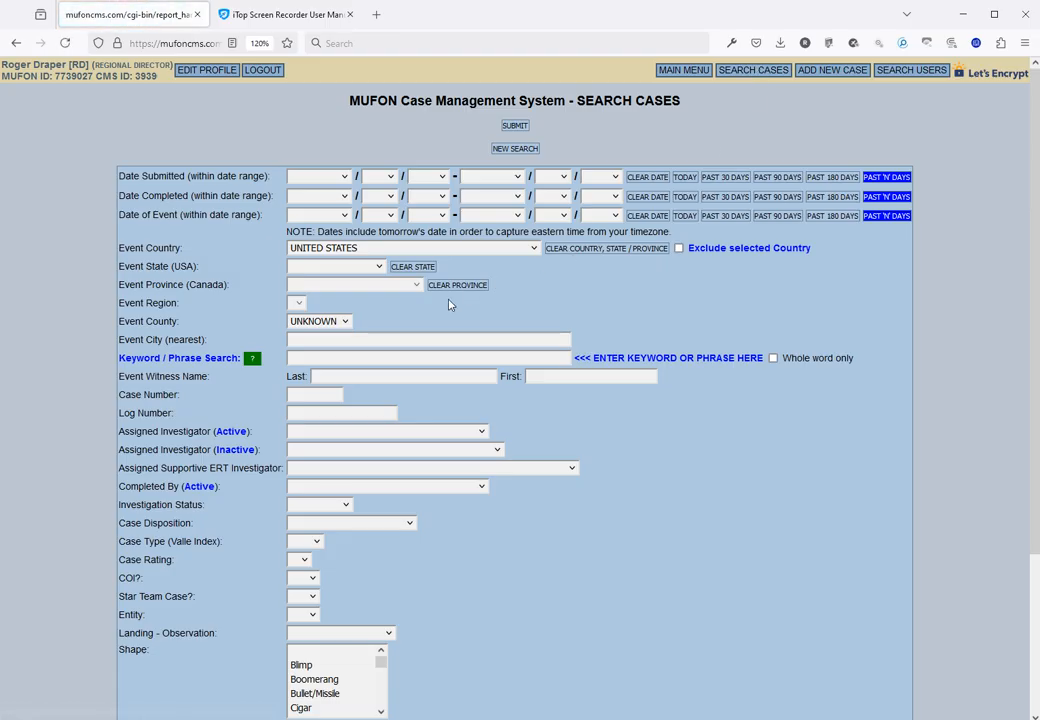
pyautogui.click(377, 267)
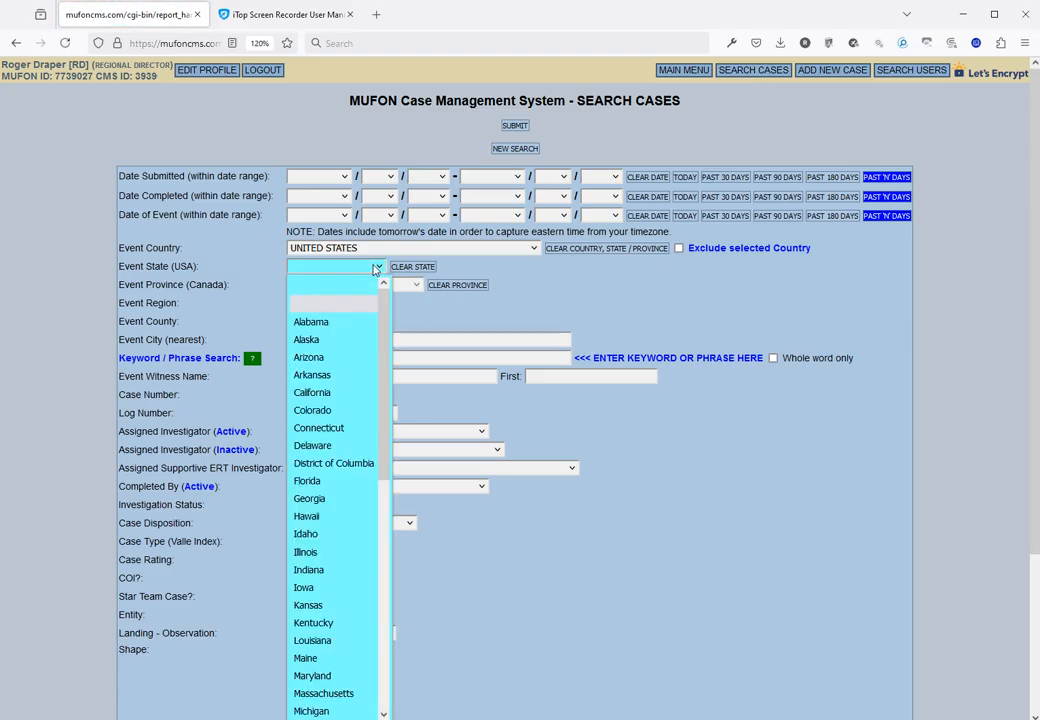
pyautogui.press('t')
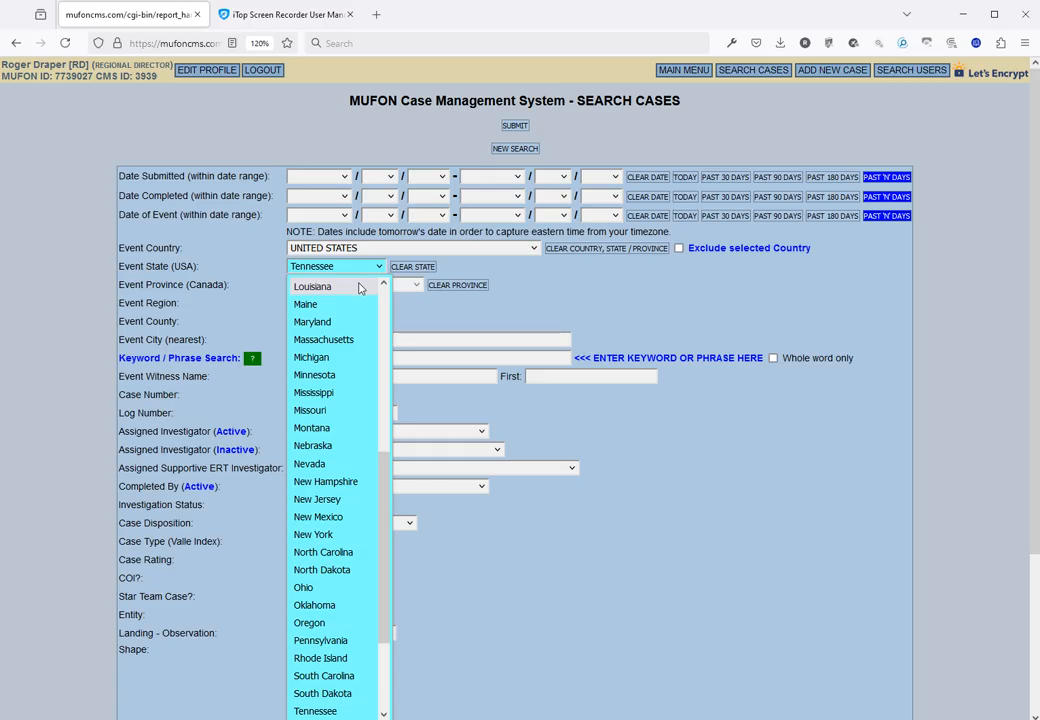
pyautogui.click(368, 269)
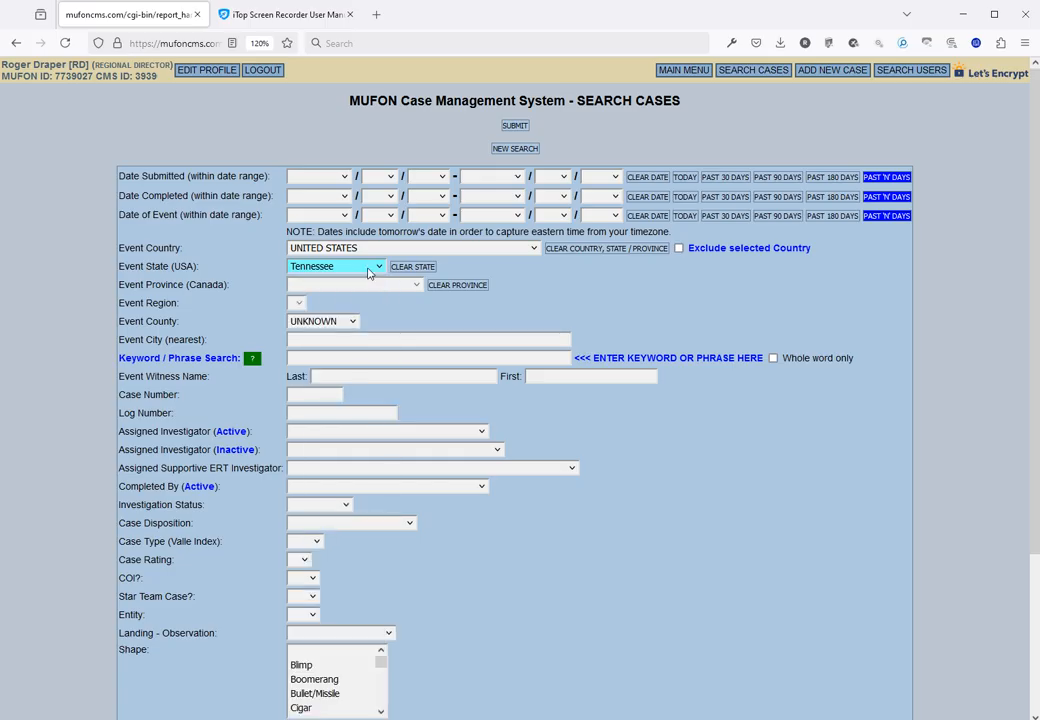
# Set the active assigned investigator to the logged-in director's own TN entry.
pyautogui.click(330, 435)
pyautogui.click(330, 432)
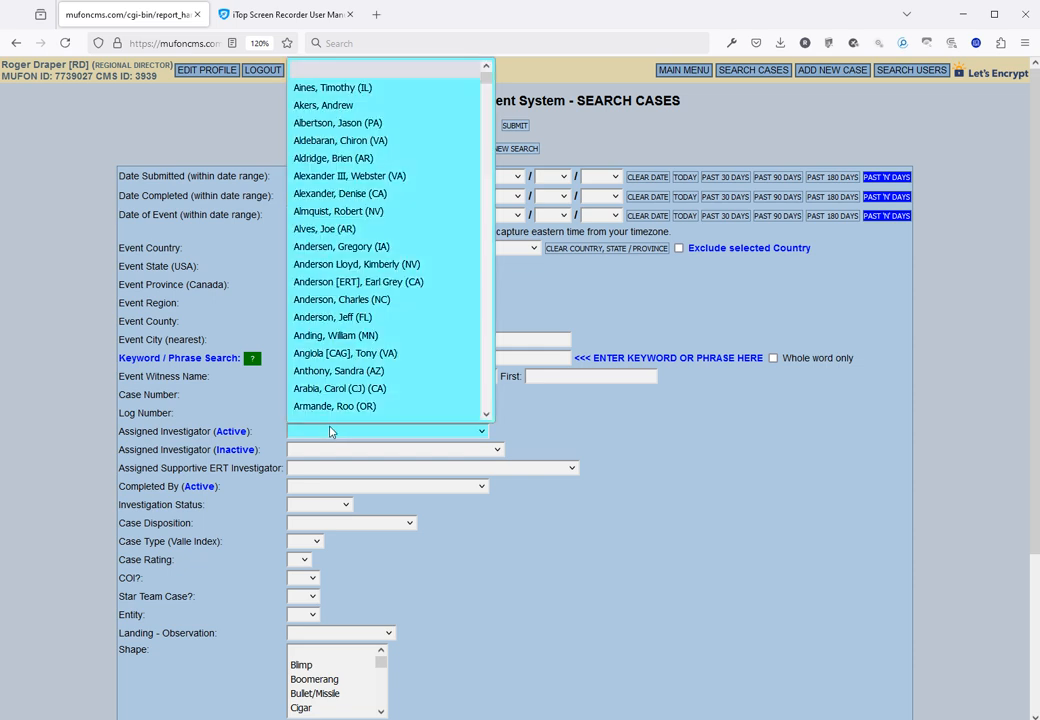
pyautogui.press('d')
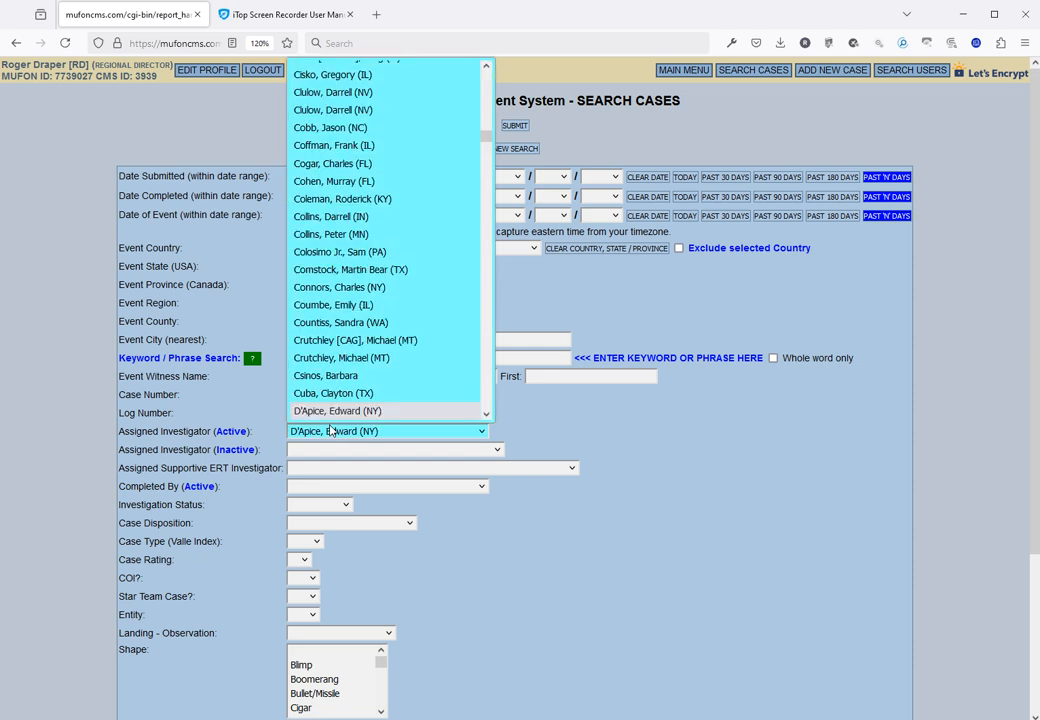
pyautogui.scroll(-2, 334, 410)
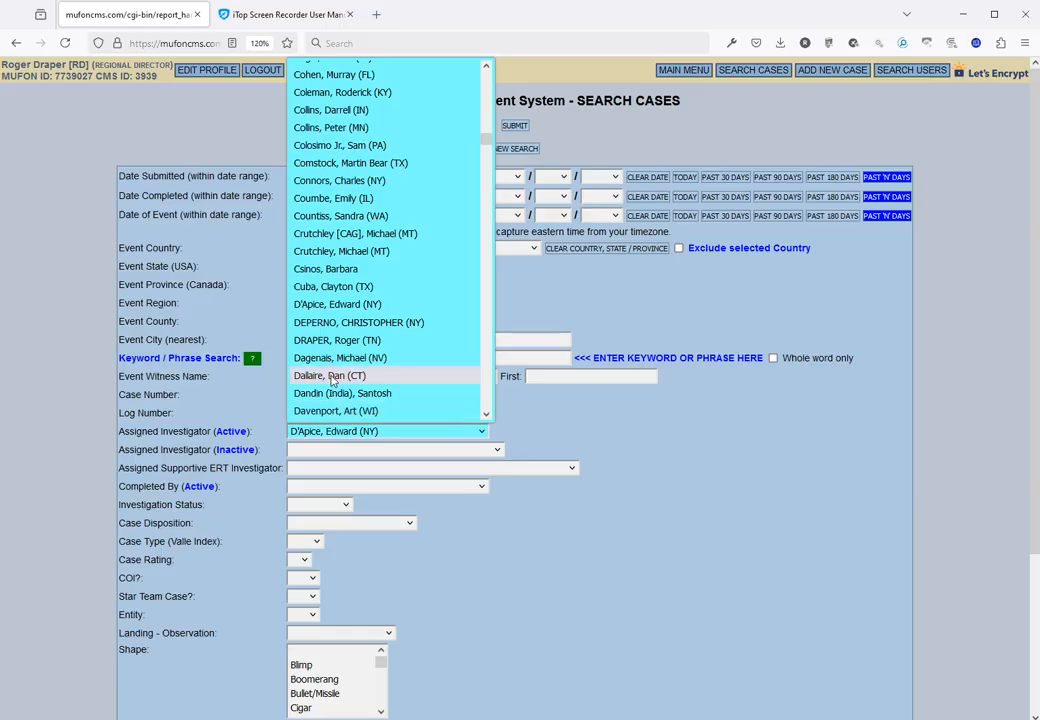
pyautogui.click(333, 340)
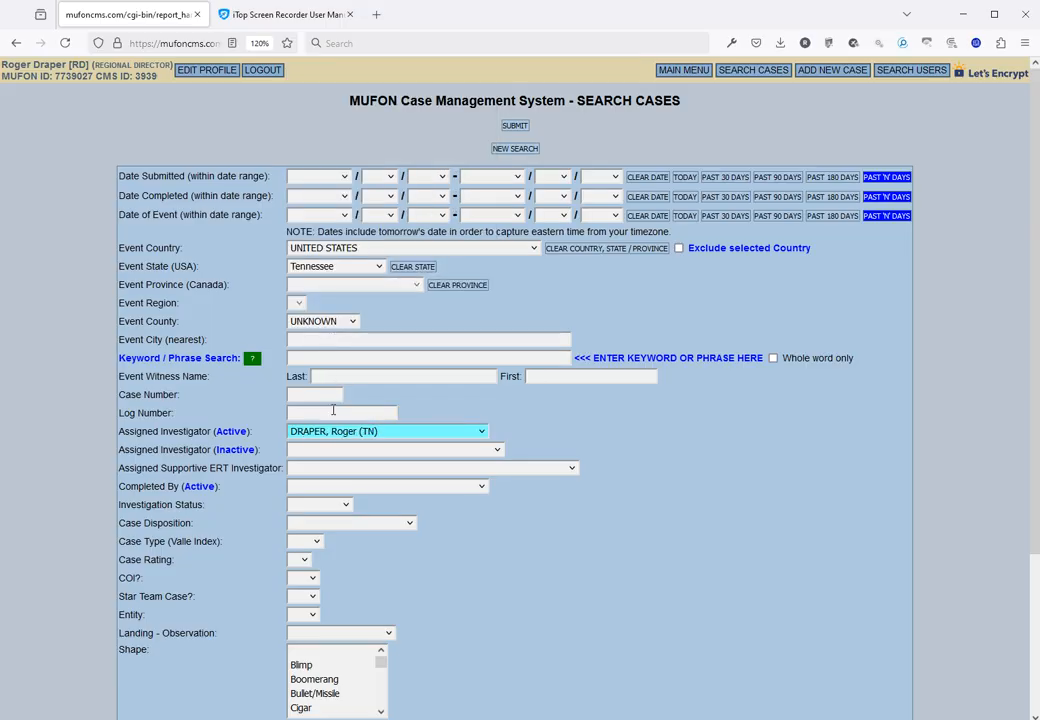
# Set the investigation status to Completed and submit the case search.
pyautogui.scroll(-2, 334, 420)
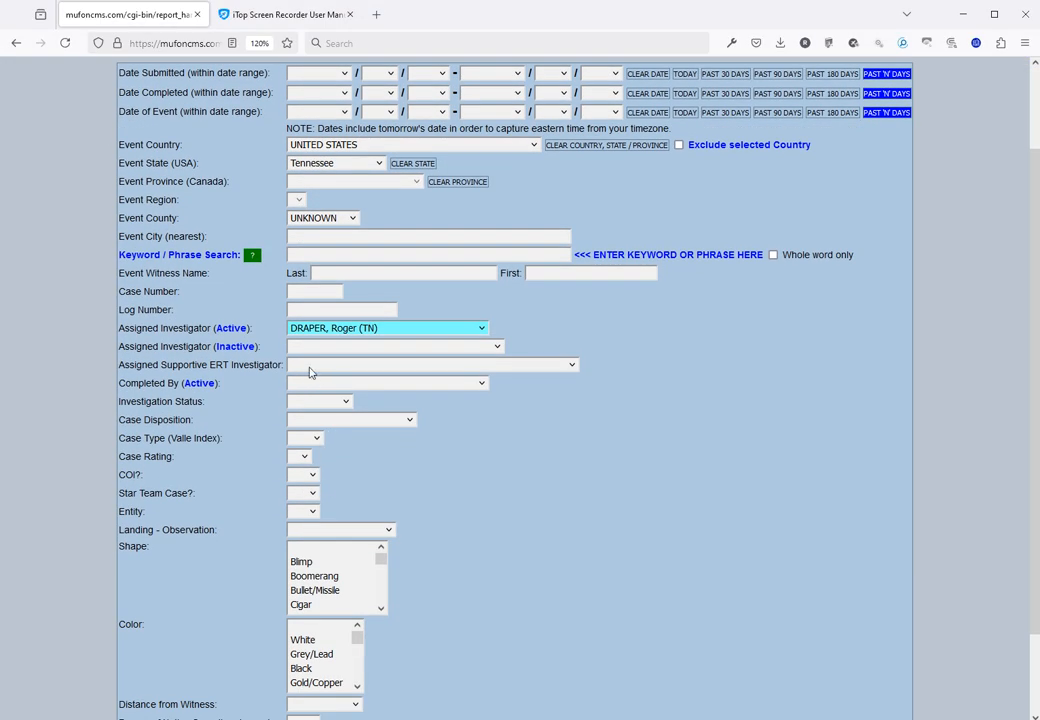
pyautogui.click(346, 403)
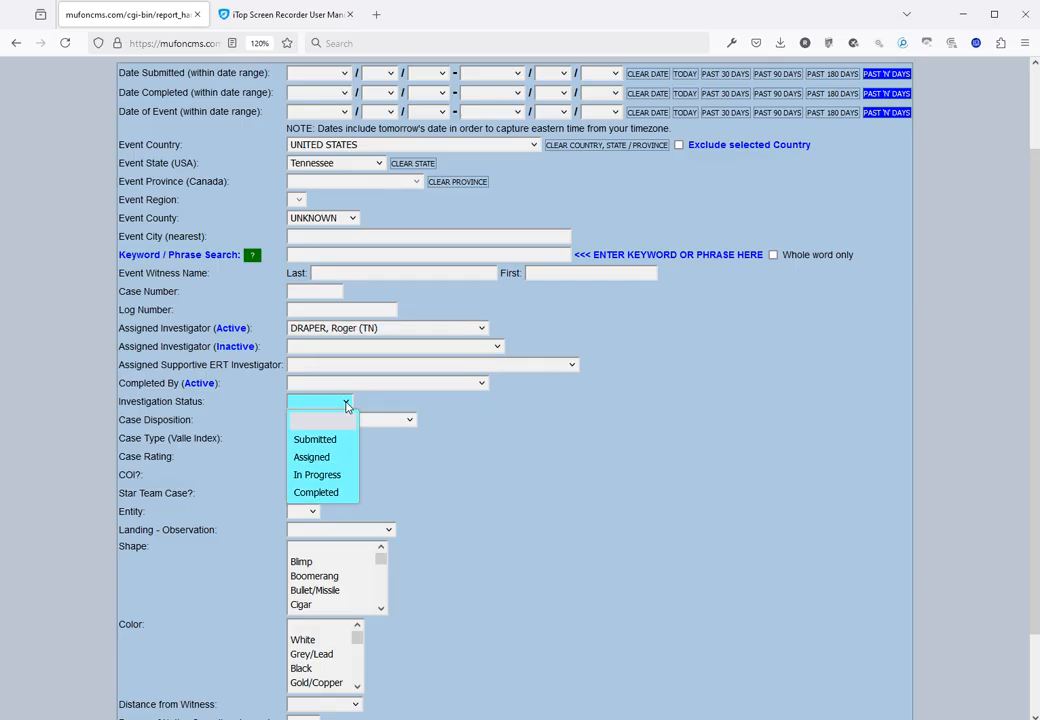
pyautogui.click(318, 493)
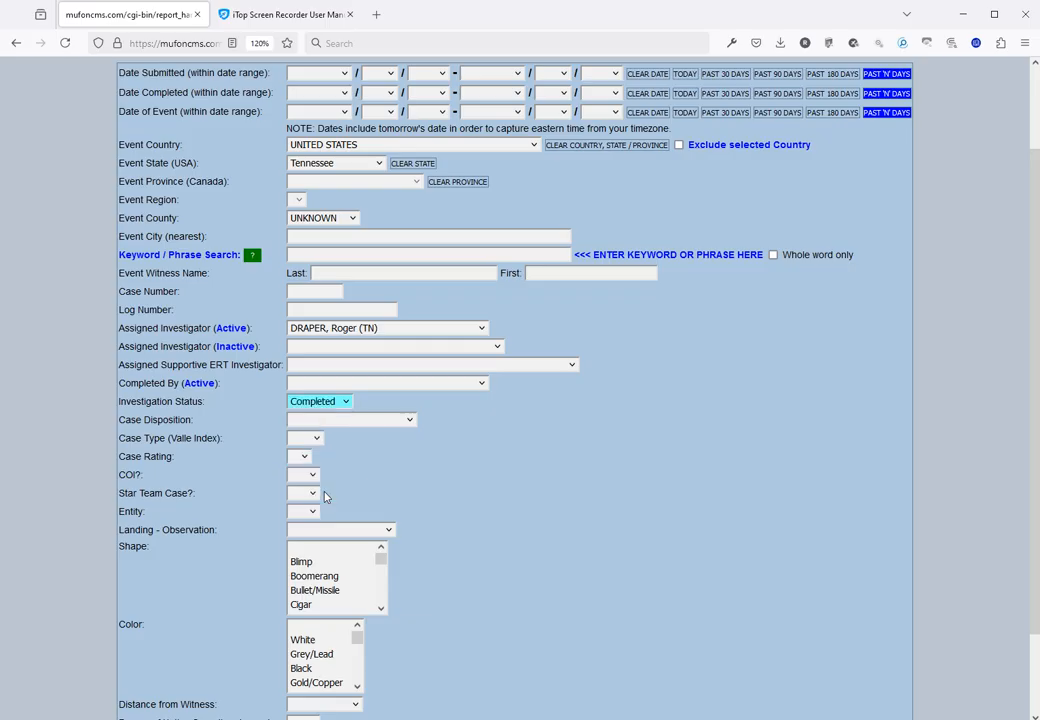
pyautogui.scroll(2, 525, 341)
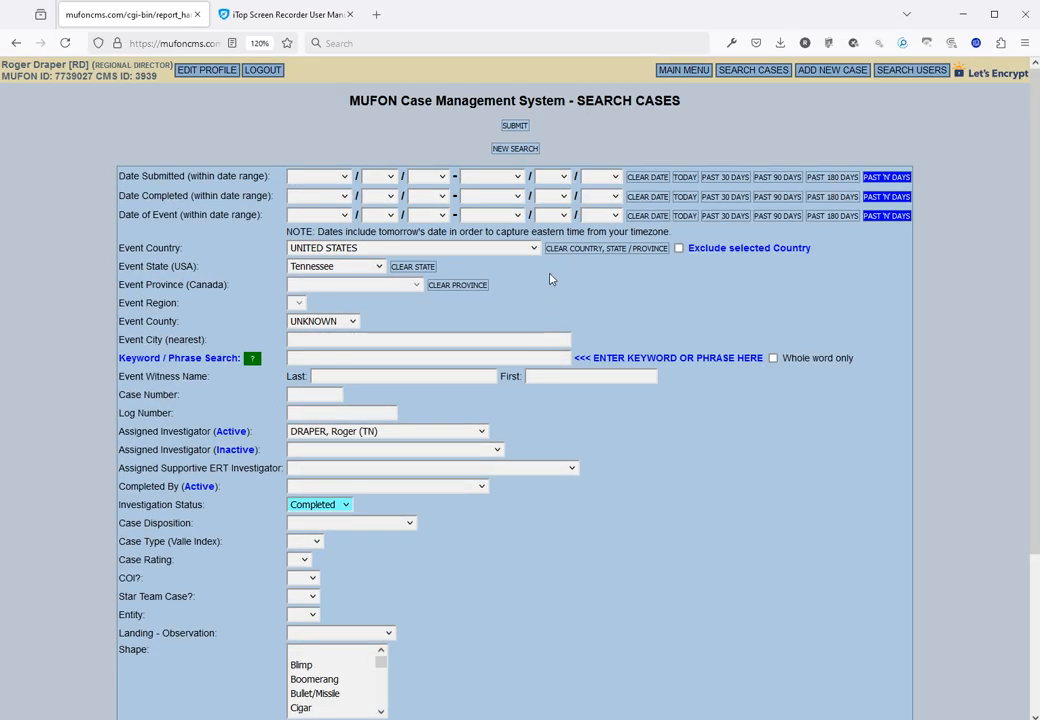
pyautogui.click(514, 127)
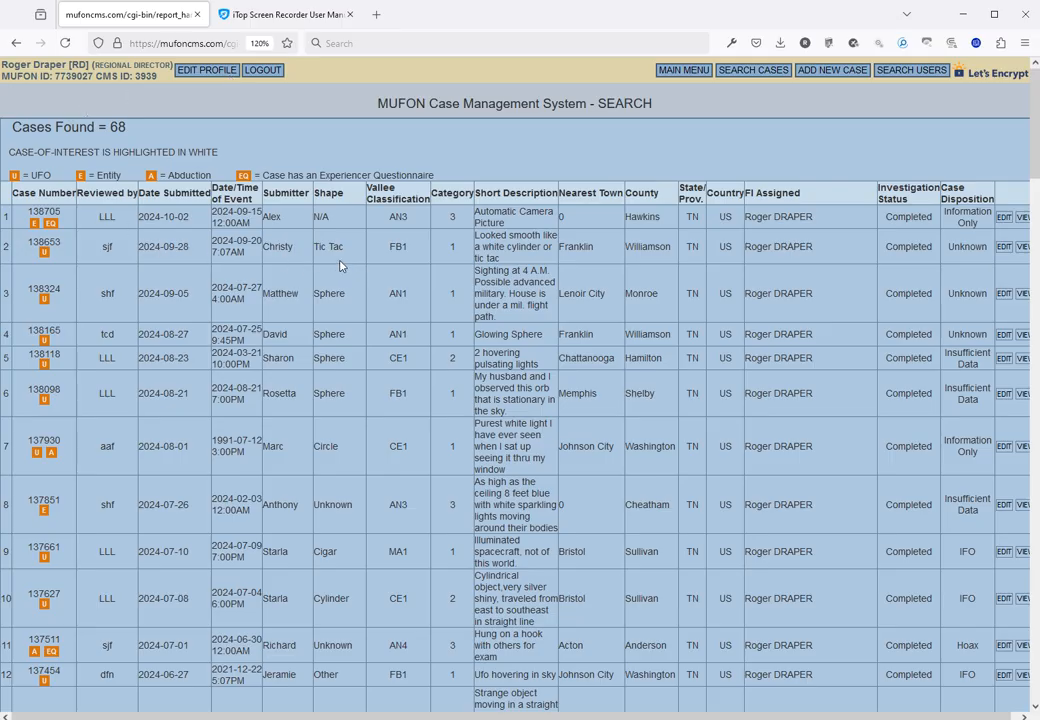
# Open the Tic Tac case from Franklin for editing and go through Form 30's administration and case assignment sections to Case Completion.
pyautogui.click(1003, 247)
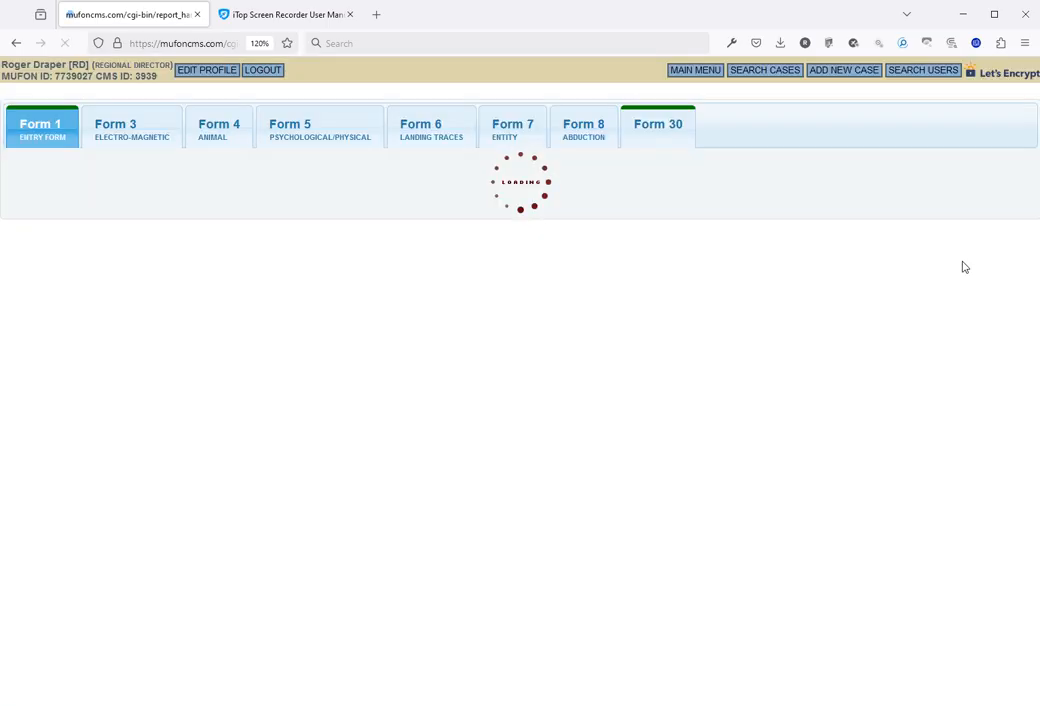
pyautogui.click(652, 135)
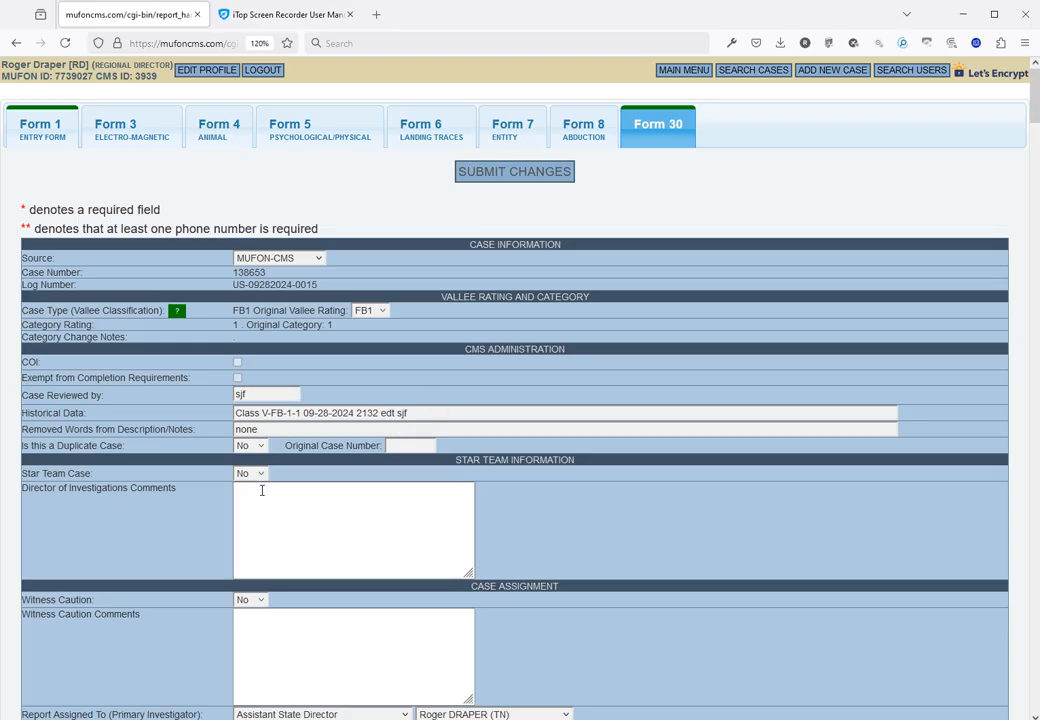
pyautogui.scroll(-3, 262, 489)
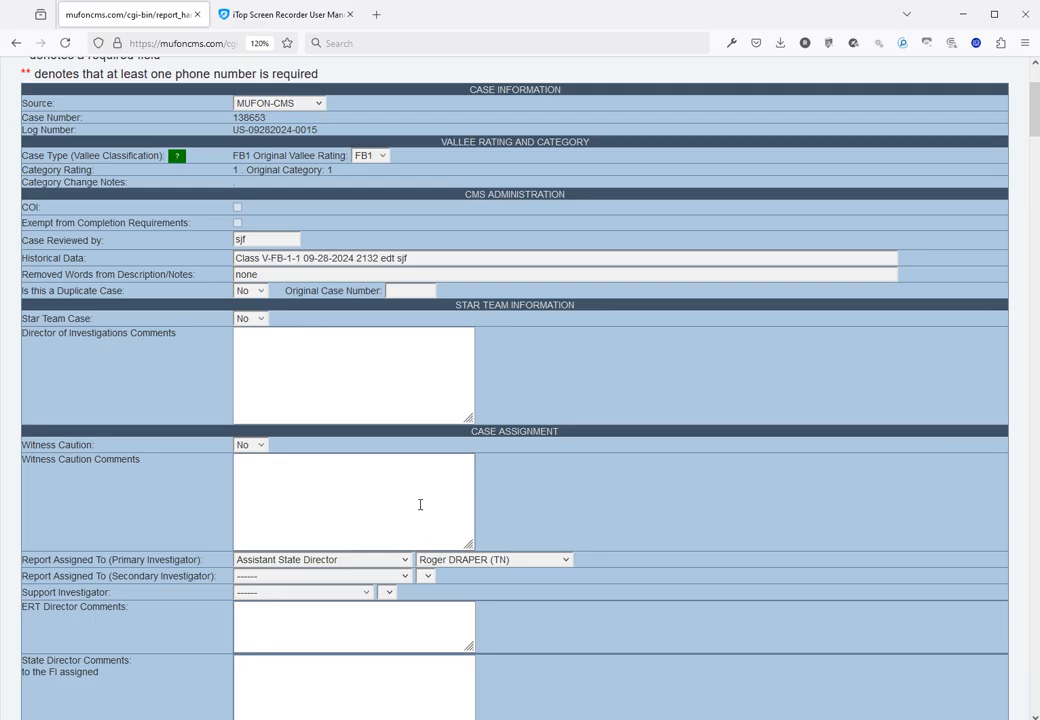
pyautogui.scroll(-3, 420, 504)
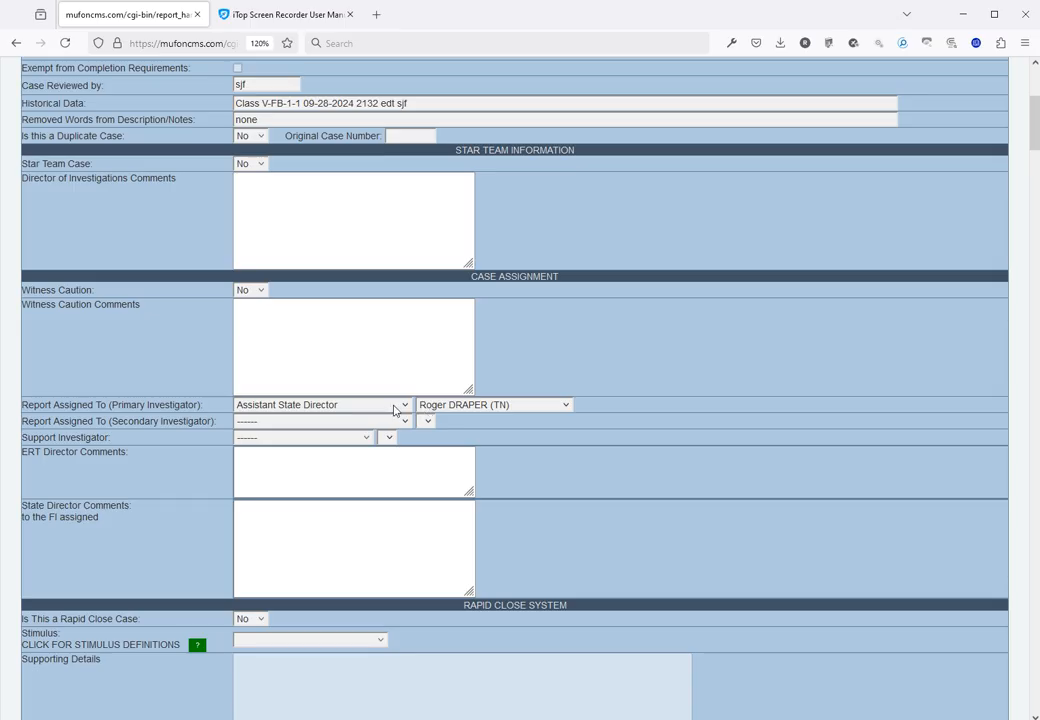
pyautogui.scroll(-5, 385, 410)
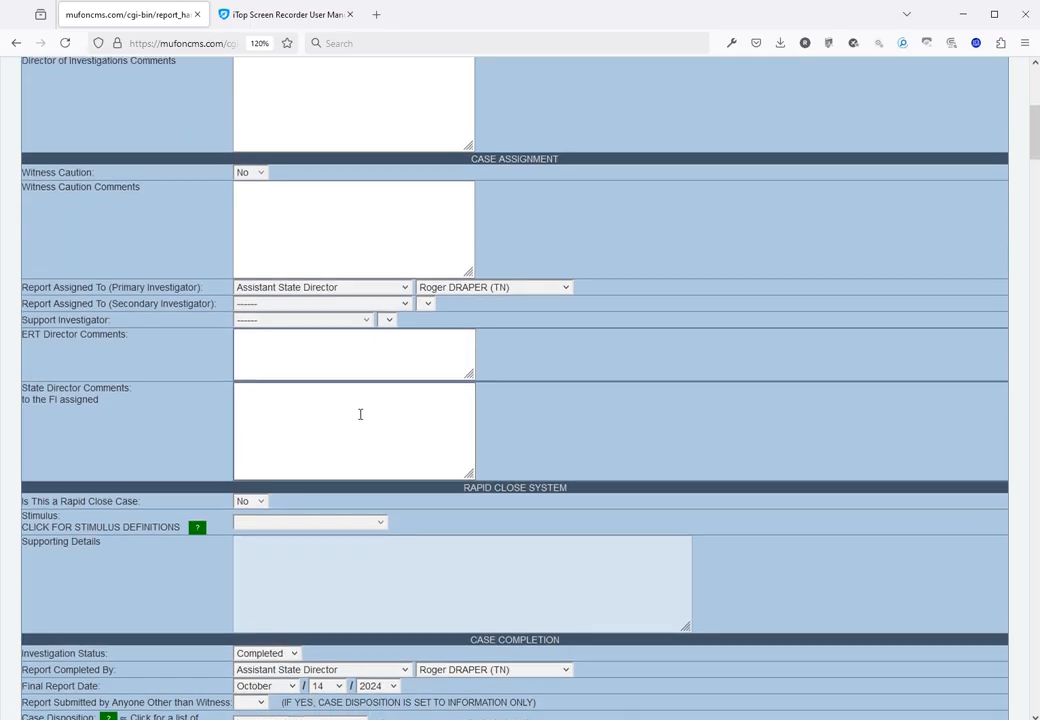
pyautogui.scroll(-3, 338, 420)
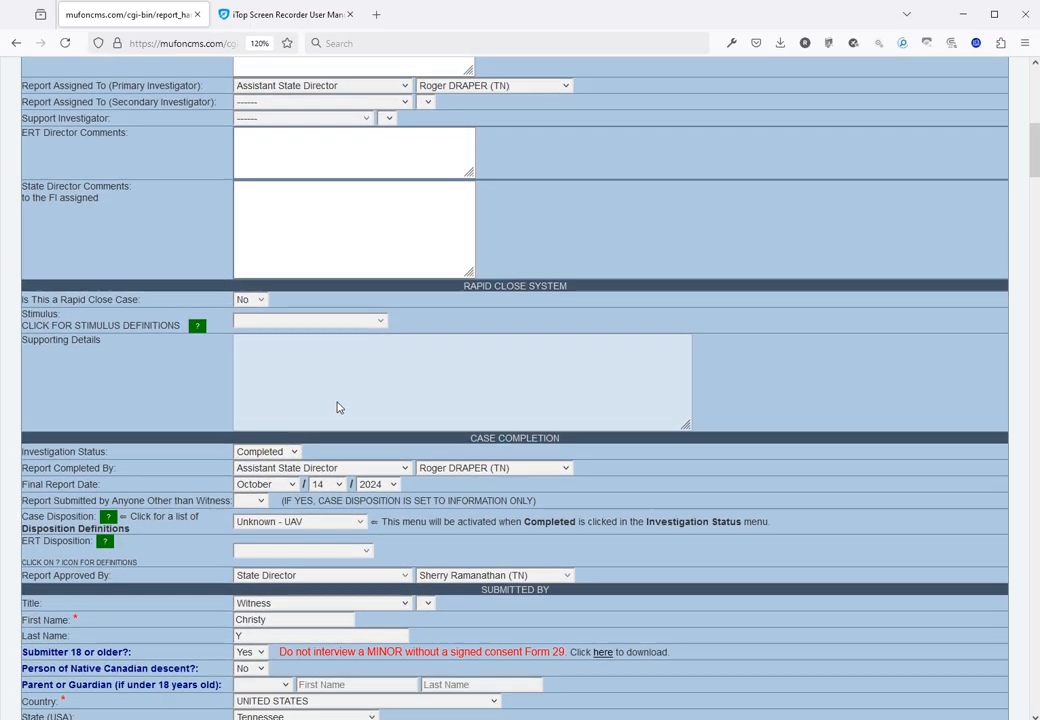
# Examine the case completion, submitter contact and event details on Form 30.
pyautogui.scroll(-4, 338, 403)
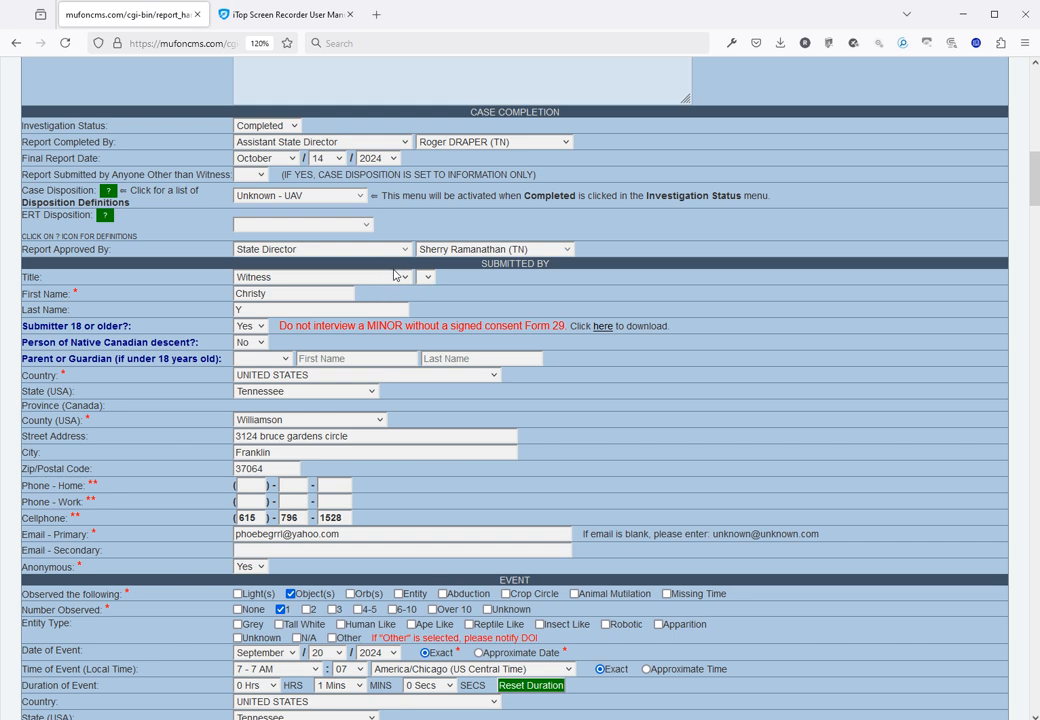
pyautogui.scroll(-1, 320, 228)
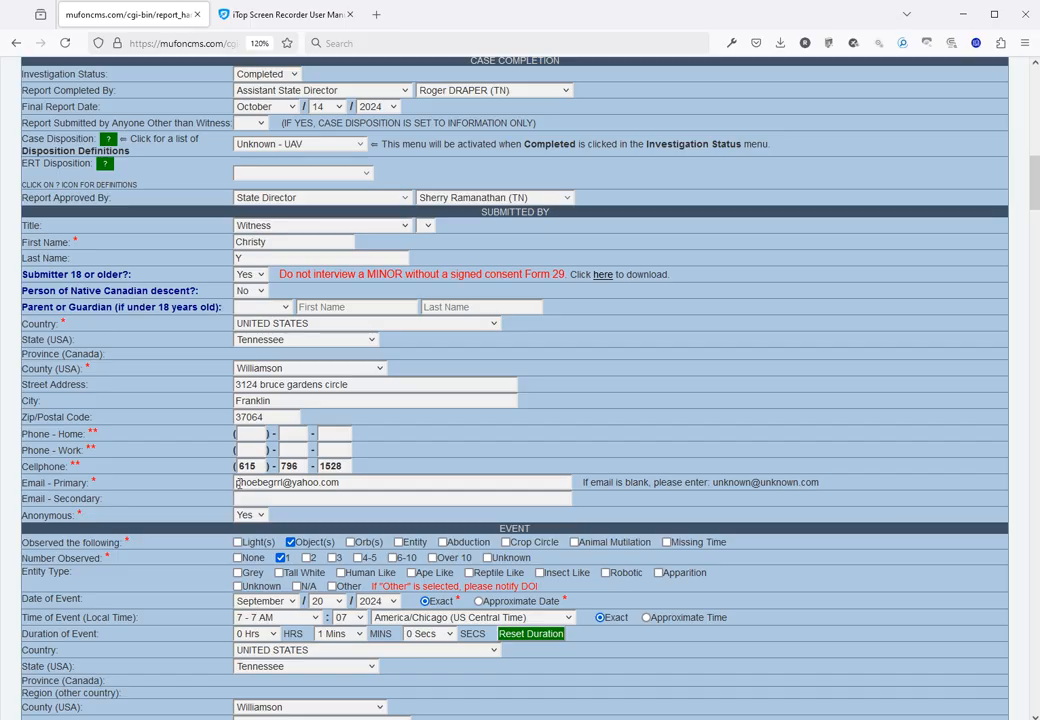
pyautogui.scroll(-3, 343, 413)
pyautogui.scroll(-2, 343, 413)
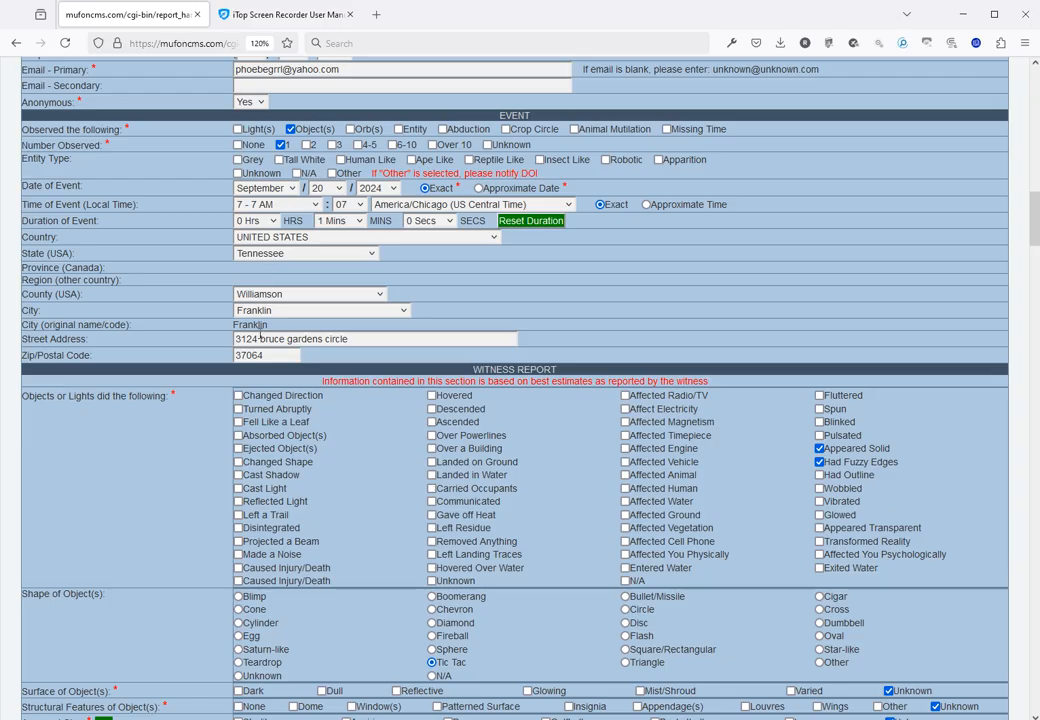
pyautogui.scroll(-3, 431, 347)
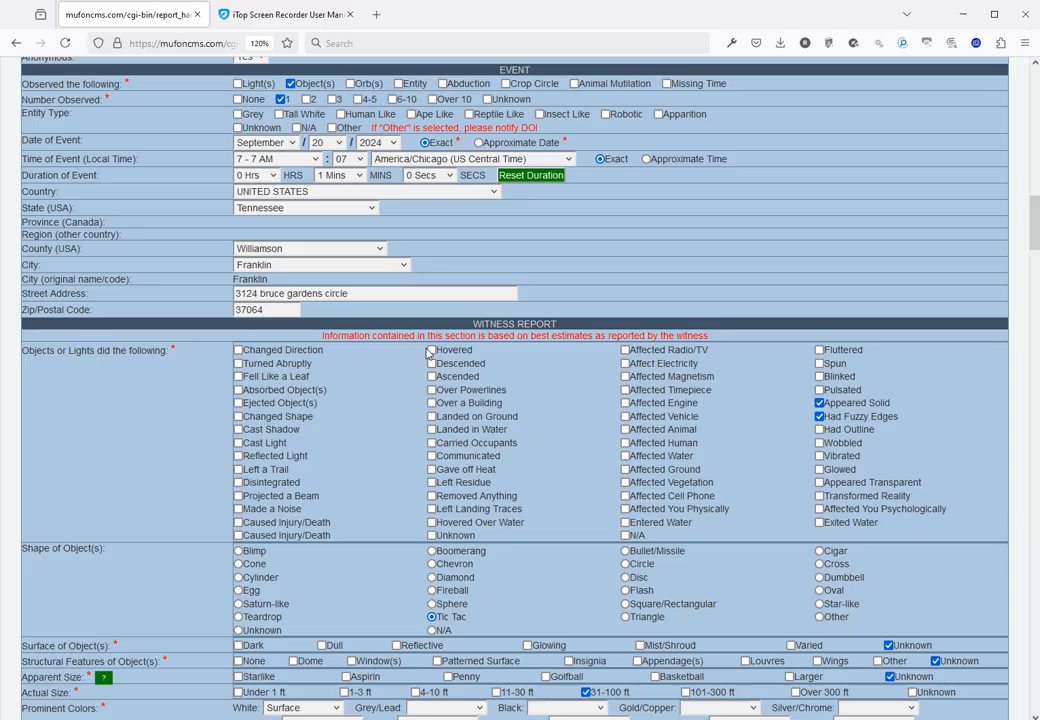
# Examine the witness report, covering object behavior, shape, colors, elevation, flight path, landing, weather and event descriptions.
pyautogui.scroll(-3, 431, 347)
pyautogui.scroll(1, 580, 255)
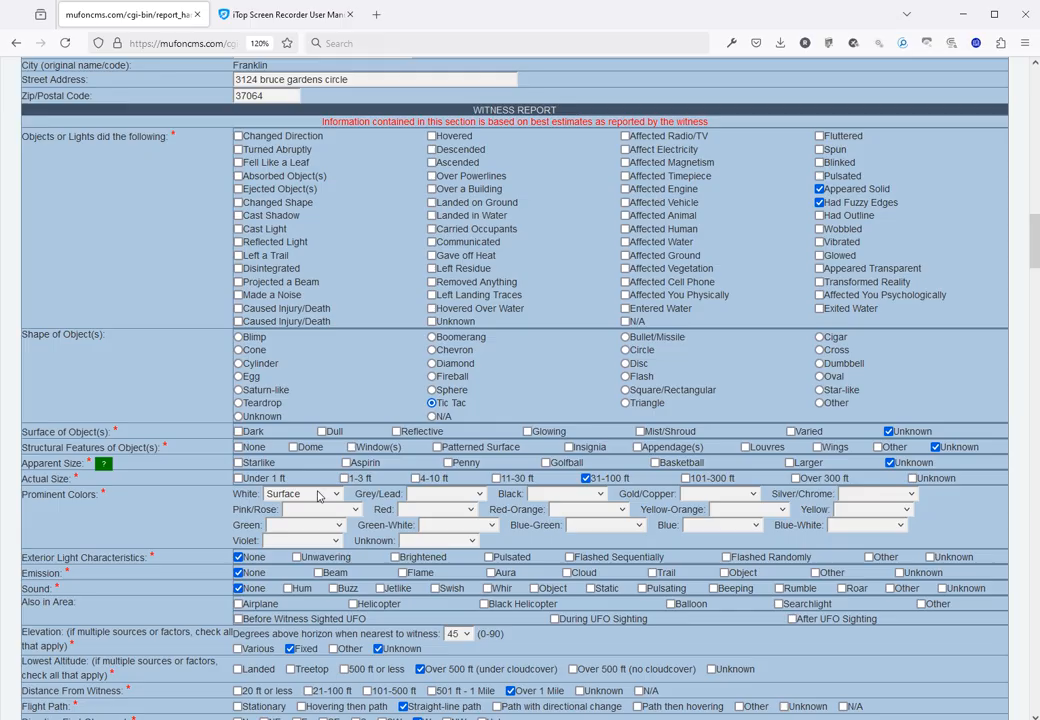
pyautogui.scroll(-1, 300, 486)
pyautogui.scroll(-3, 303, 484)
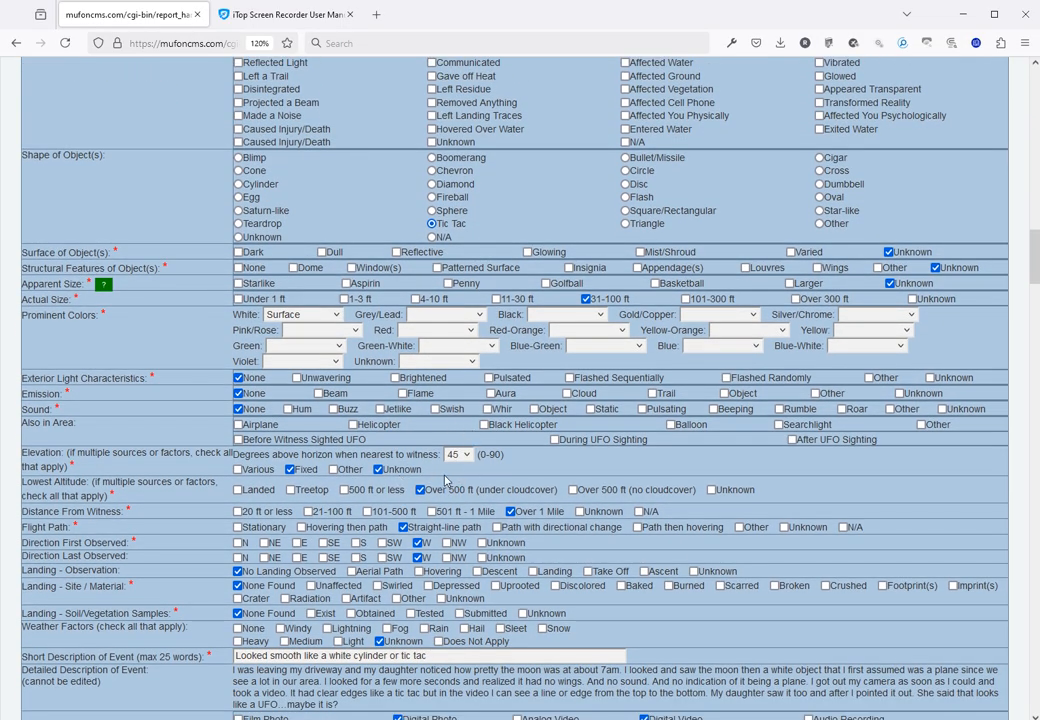
pyautogui.scroll(-1, 470, 482)
pyautogui.scroll(-1, 477, 482)
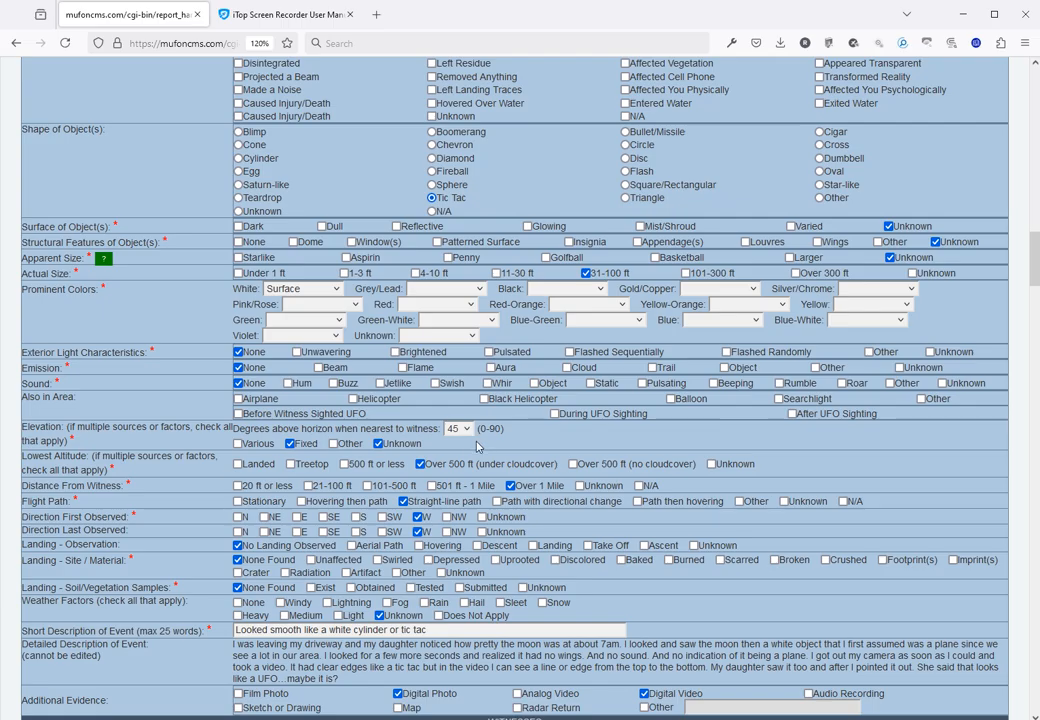
pyautogui.scroll(-1, 338, 478)
pyautogui.scroll(-3, 338, 478)
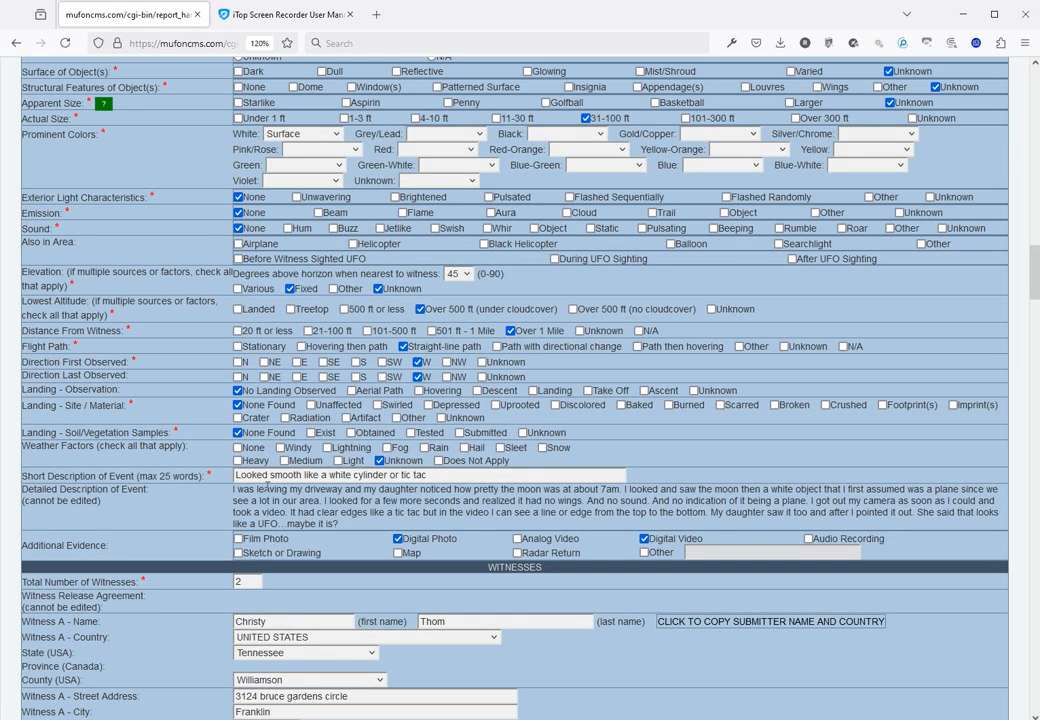
pyautogui.scroll(-1, 267, 487)
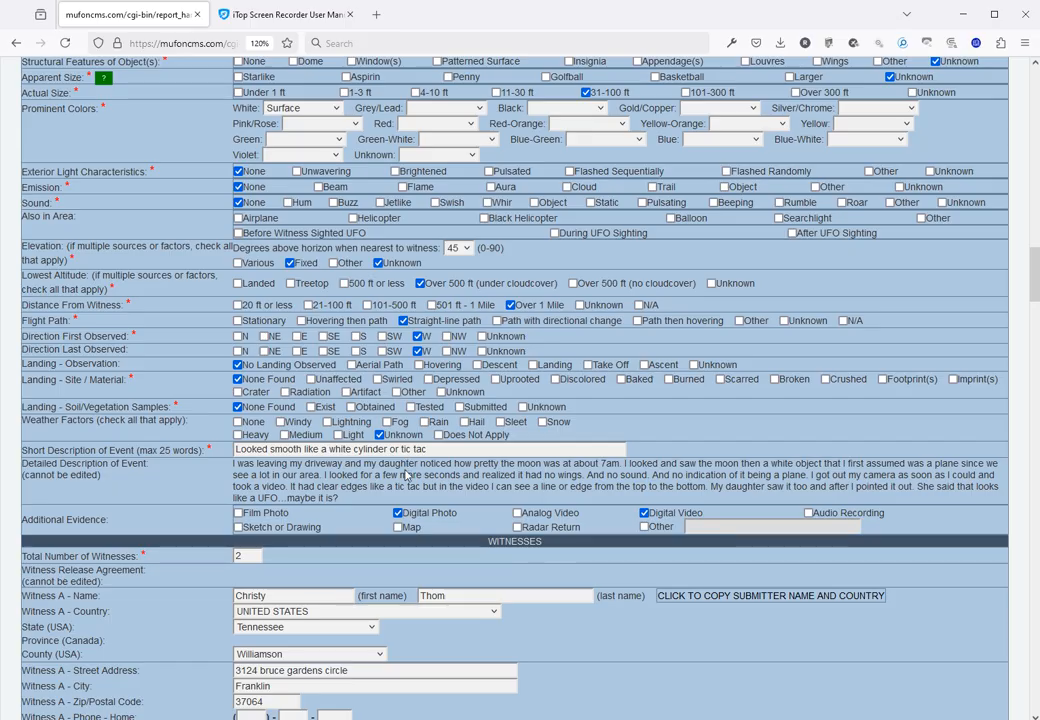
# Examine the personal, contact and health fields for Witness A and Witness B down to the Field Investigator Report.
pyautogui.scroll(-3, 406, 469)
pyautogui.scroll(-1, 406, 474)
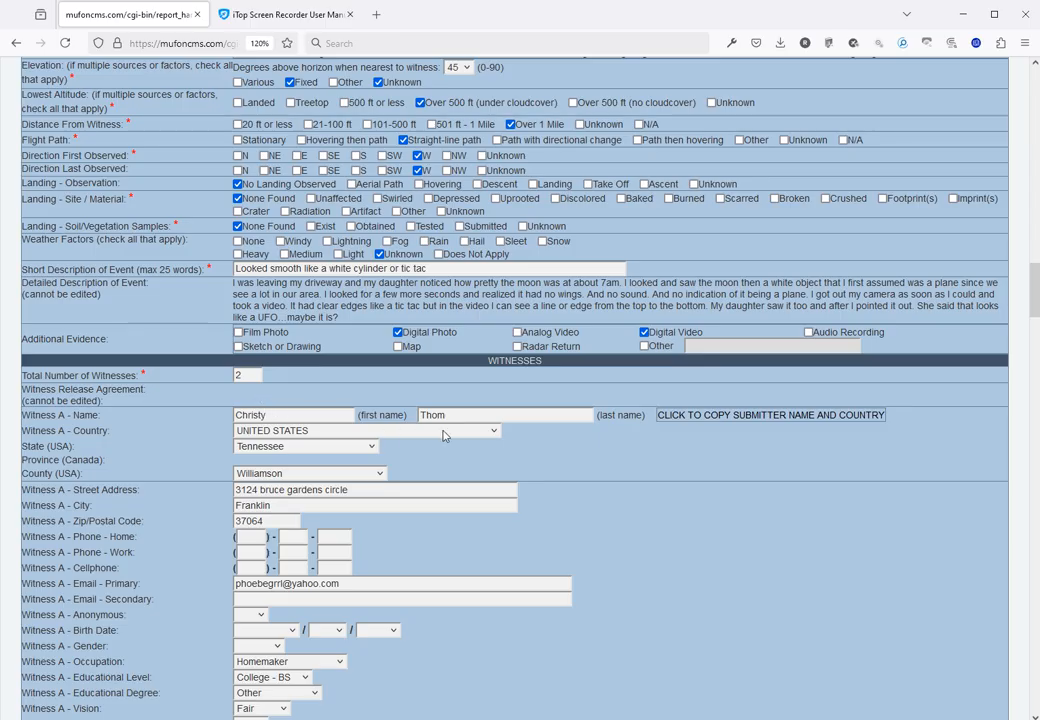
pyautogui.scroll(-4, 444, 435)
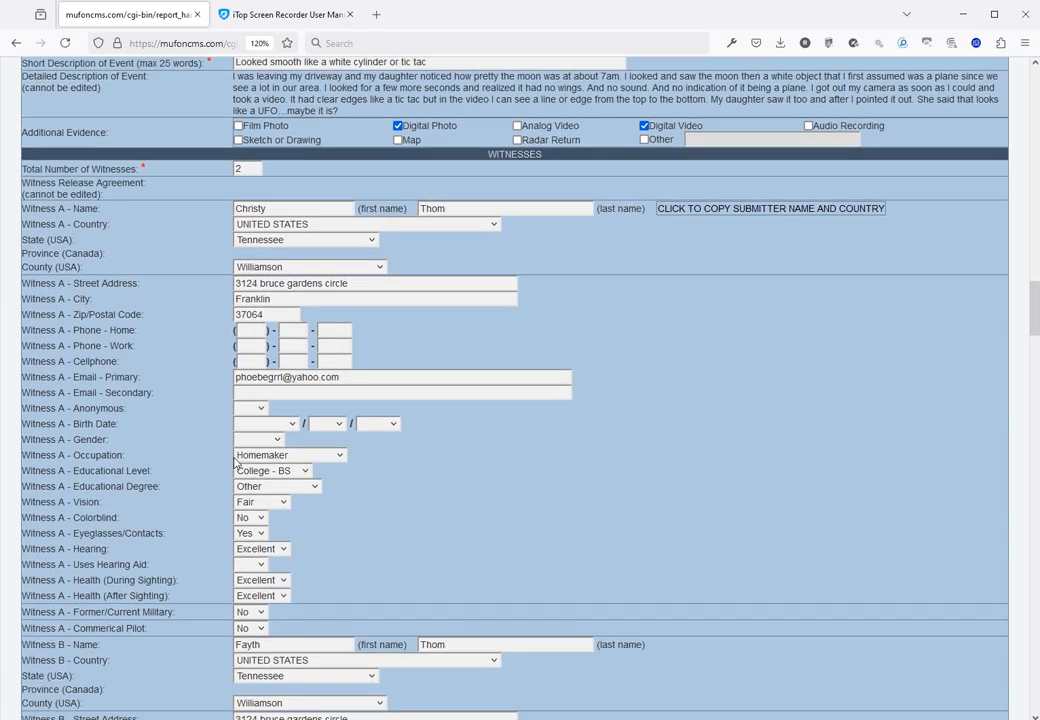
pyautogui.scroll(-2, 258, 495)
pyautogui.scroll(-8, 262, 508)
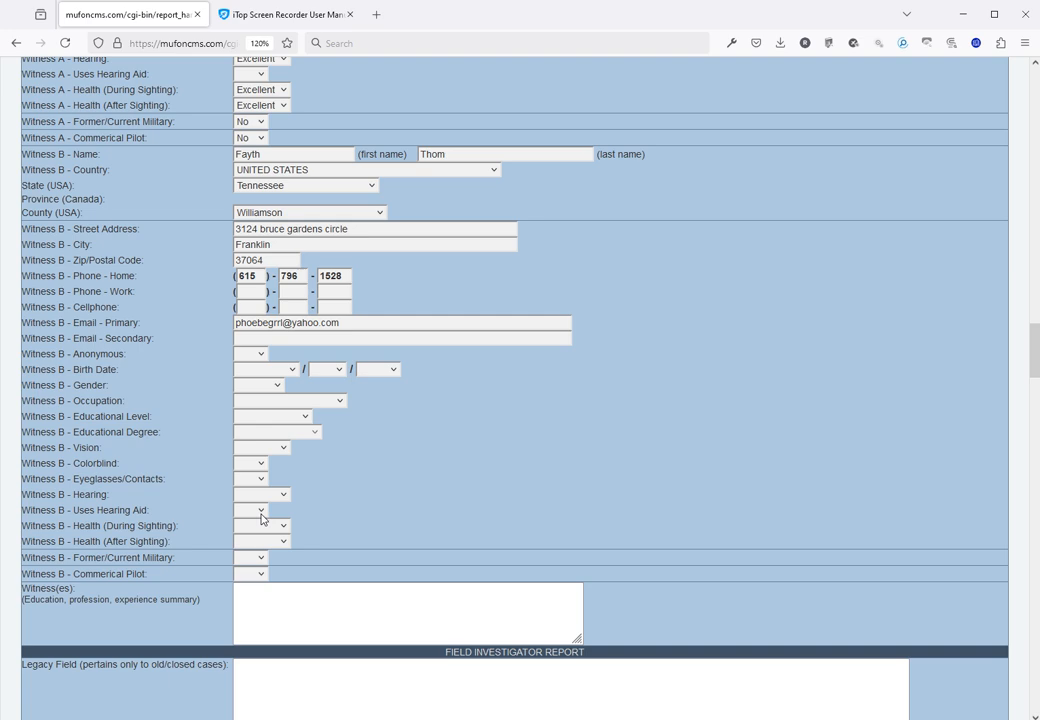
# View the submitter's IMG8331.jpeg attachment, and return to the case report form.
pyautogui.scroll(-8, 262, 515)
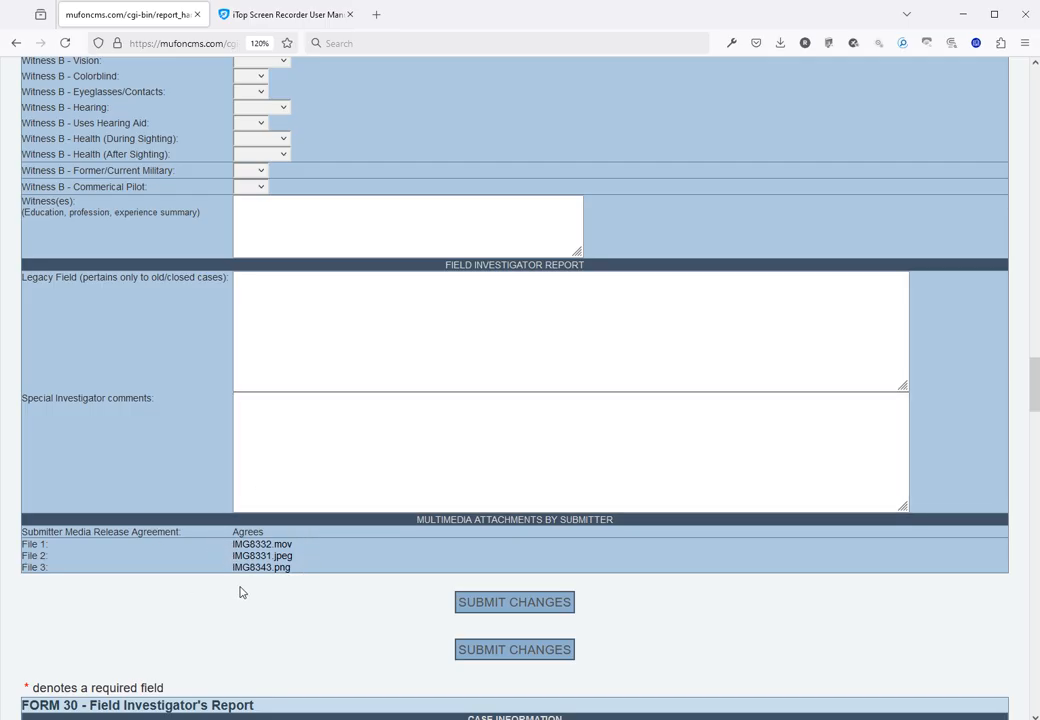
pyautogui.click(284, 562)
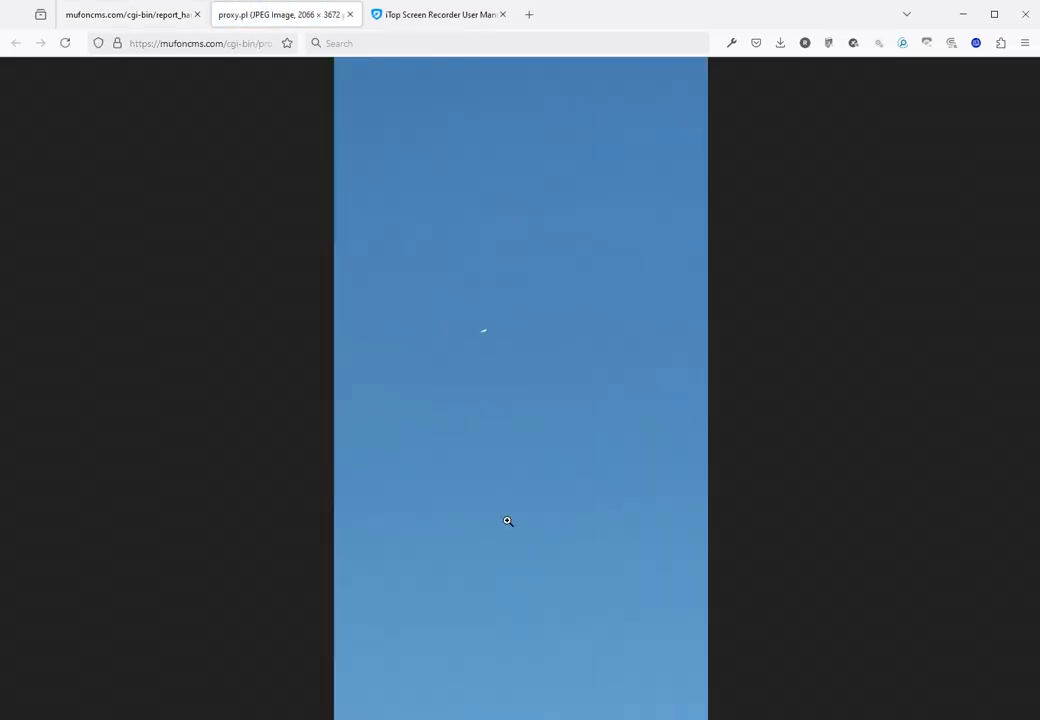
pyautogui.press('ctrl')
pyautogui.press('ctrl')
pyautogui.click(184, 21)
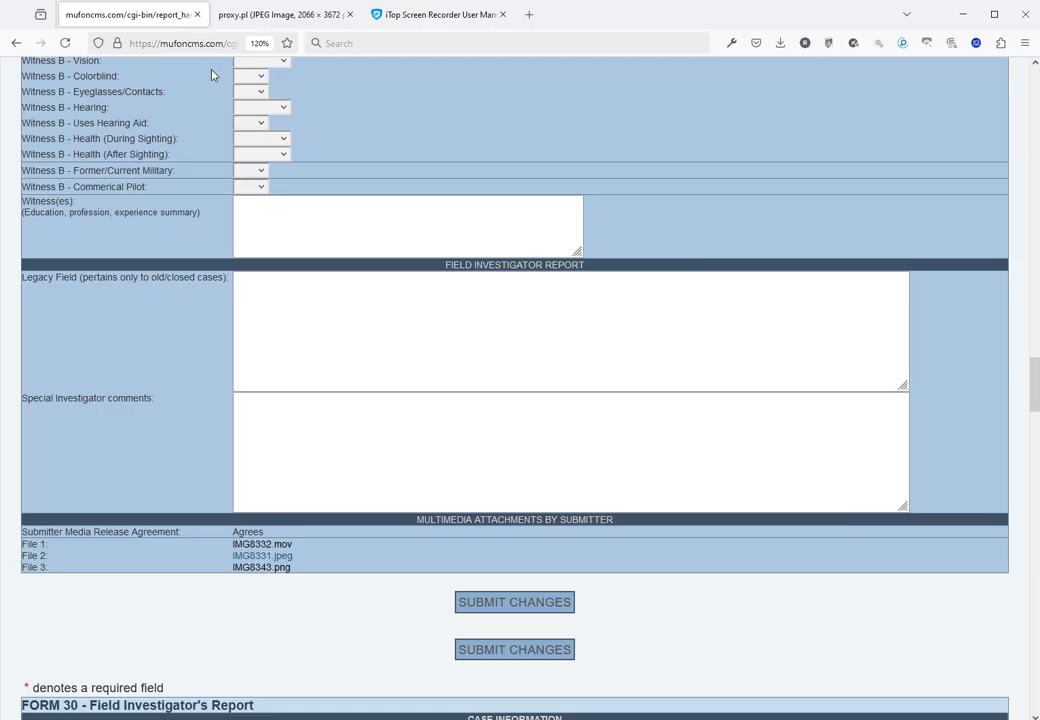
# In the Field Investigator's Report case information, set Other CMS Forms Needed to "parental Release".
pyautogui.scroll(-3, 306, 255)
pyautogui.scroll(-4, 314, 288)
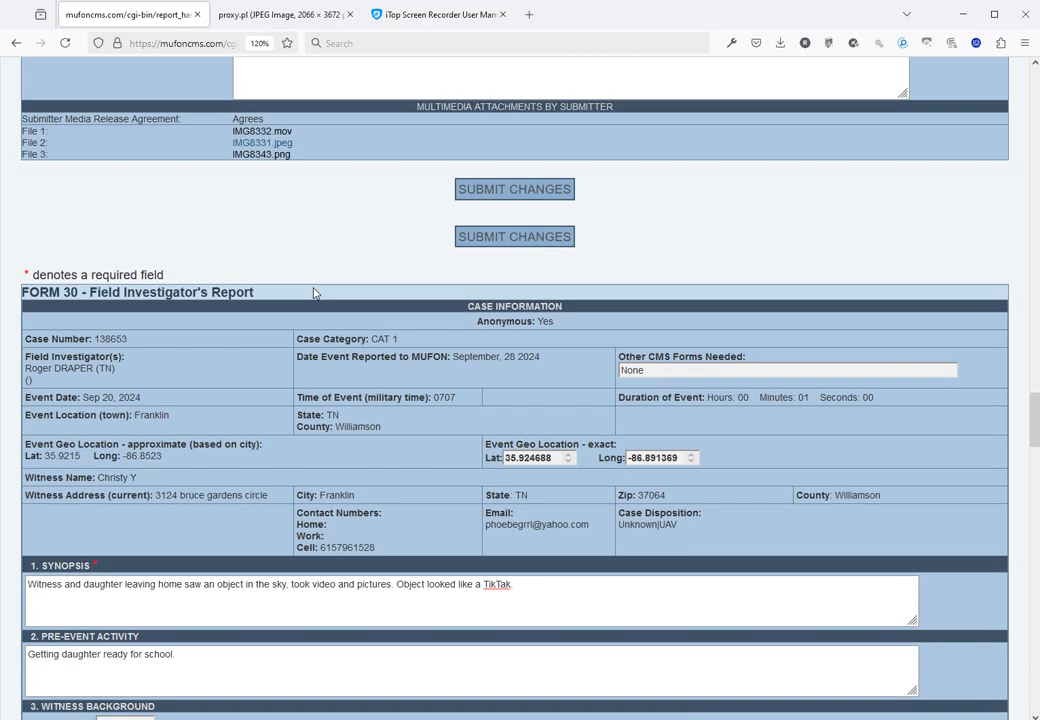
pyautogui.scroll(-1, 314, 289)
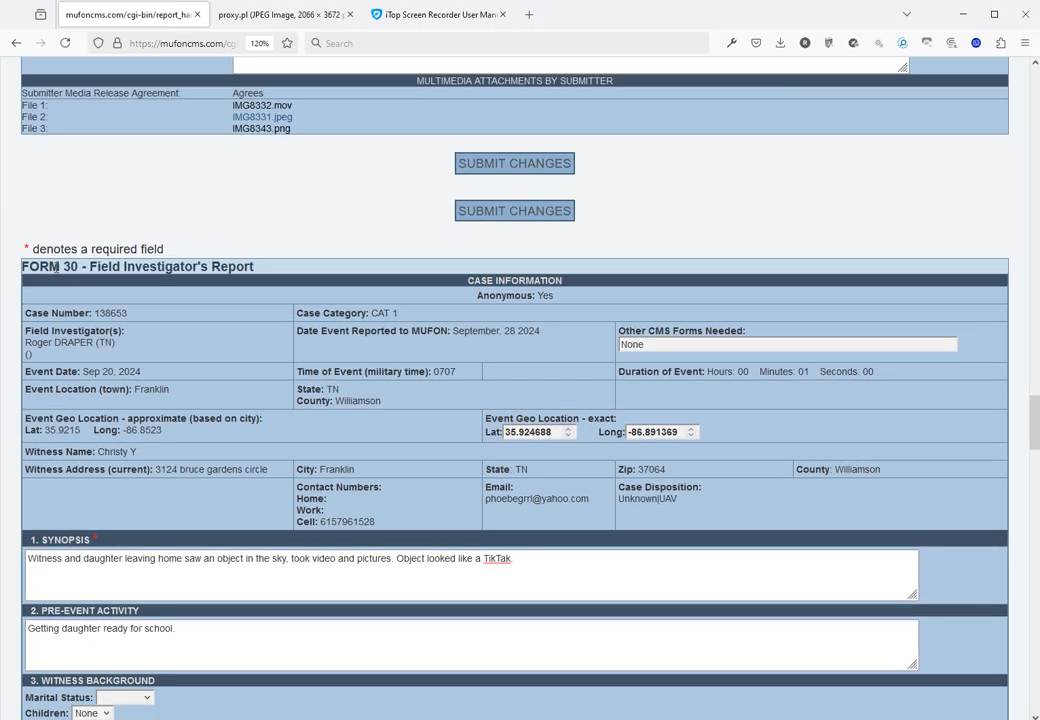
pyautogui.scroll(-3, 96, 283)
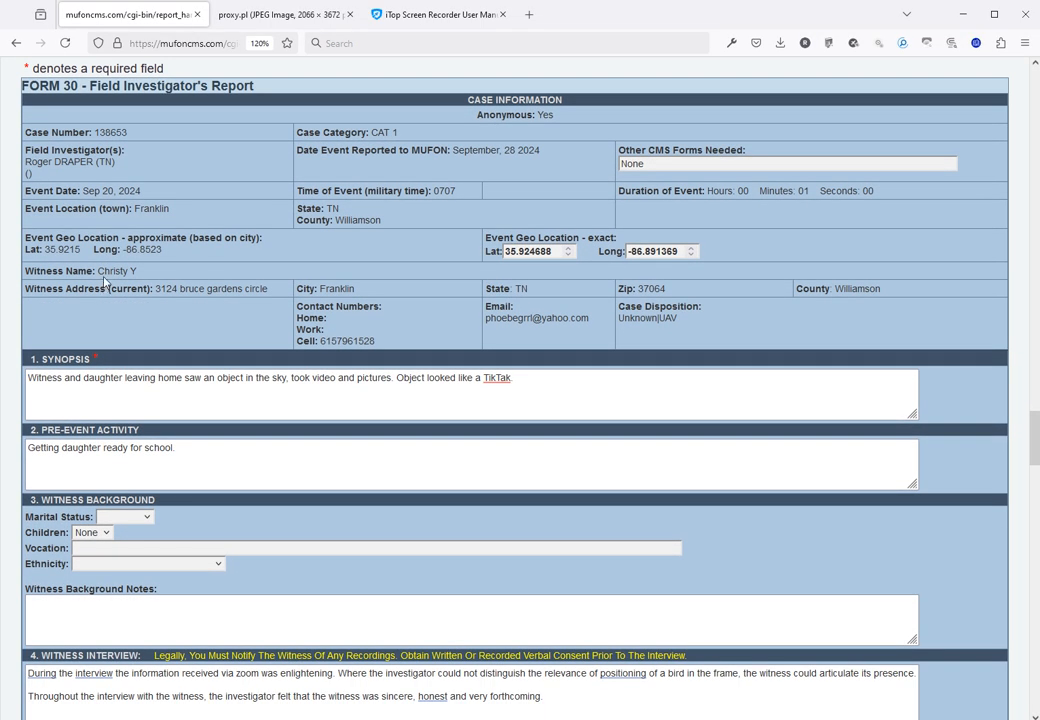
pyautogui.scroll(-1, 104, 285)
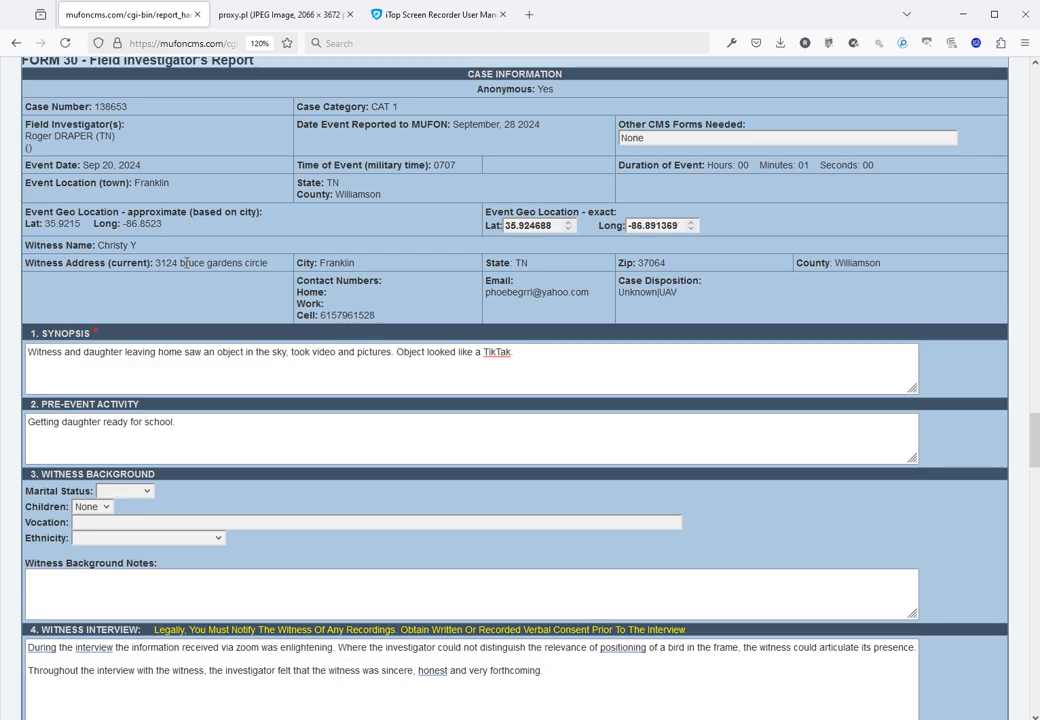
pyautogui.moveTo(647, 141); pyautogui.dragTo(619, 139)
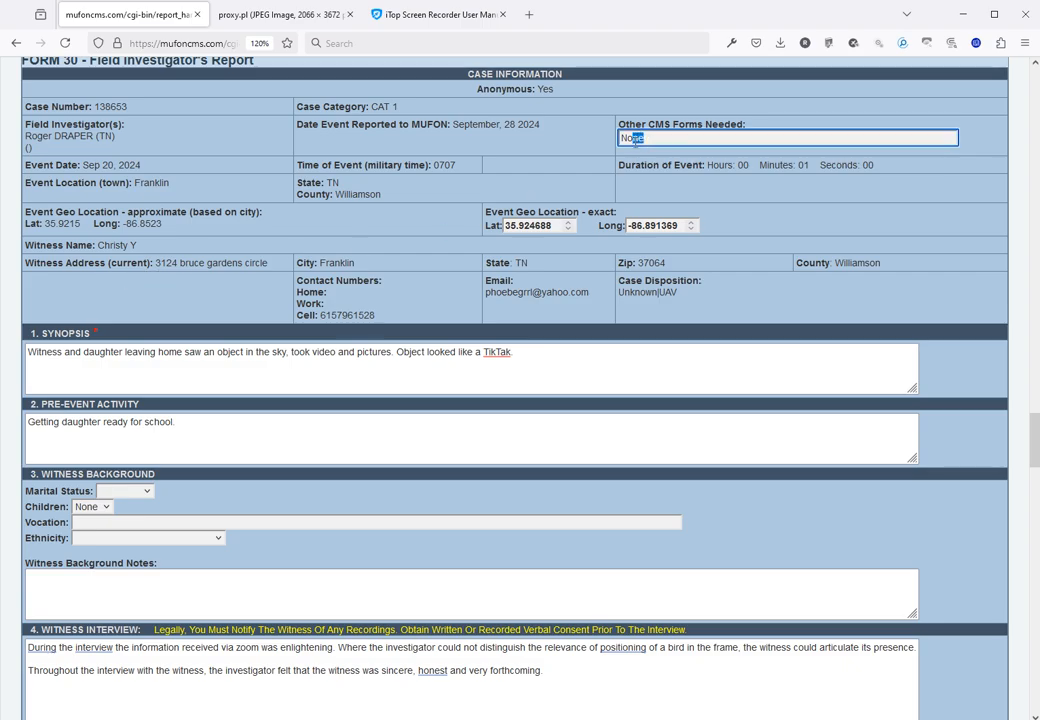
pyautogui.write('parental Release')
# Examine the synopsis, pre-event activity, witness background and witness interview sections of the Field Investigator's Report.
pyautogui.scroll(-1, 410, 293)
pyautogui.scroll(-1, 410, 290)
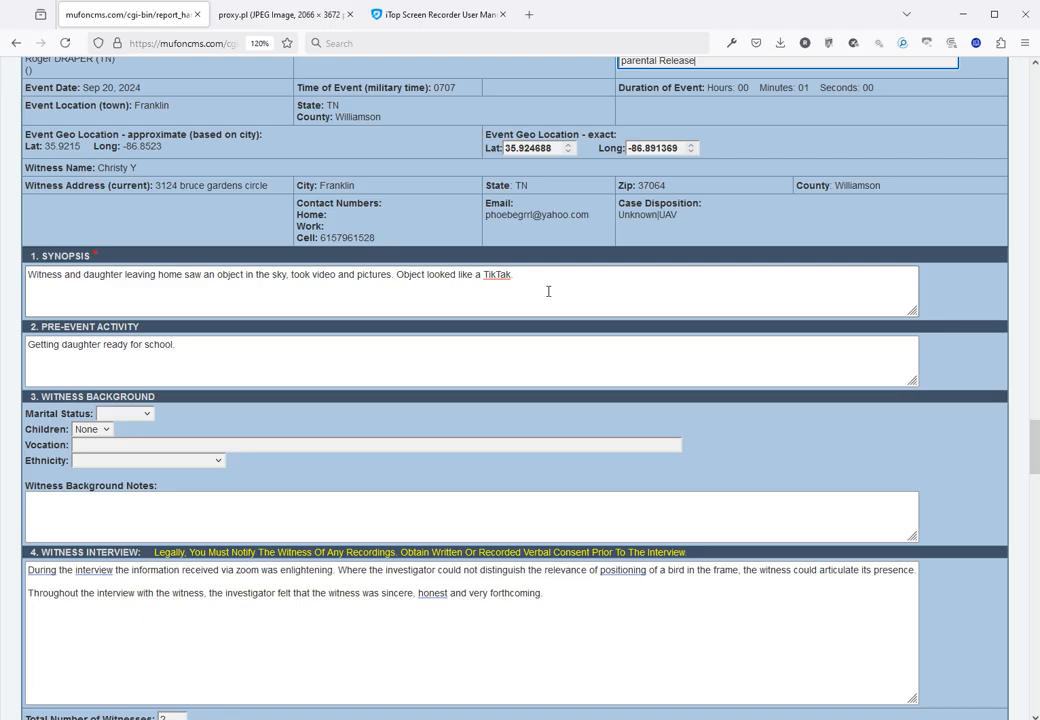
pyautogui.scroll(-3, 548, 291)
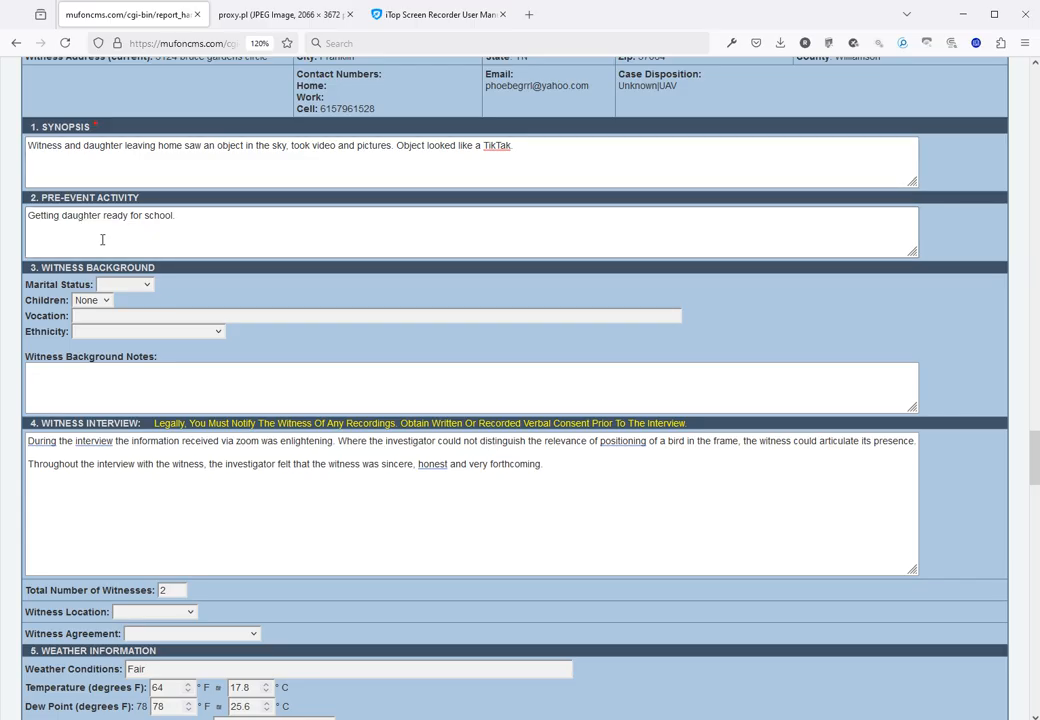
pyautogui.scroll(-1, 150, 238)
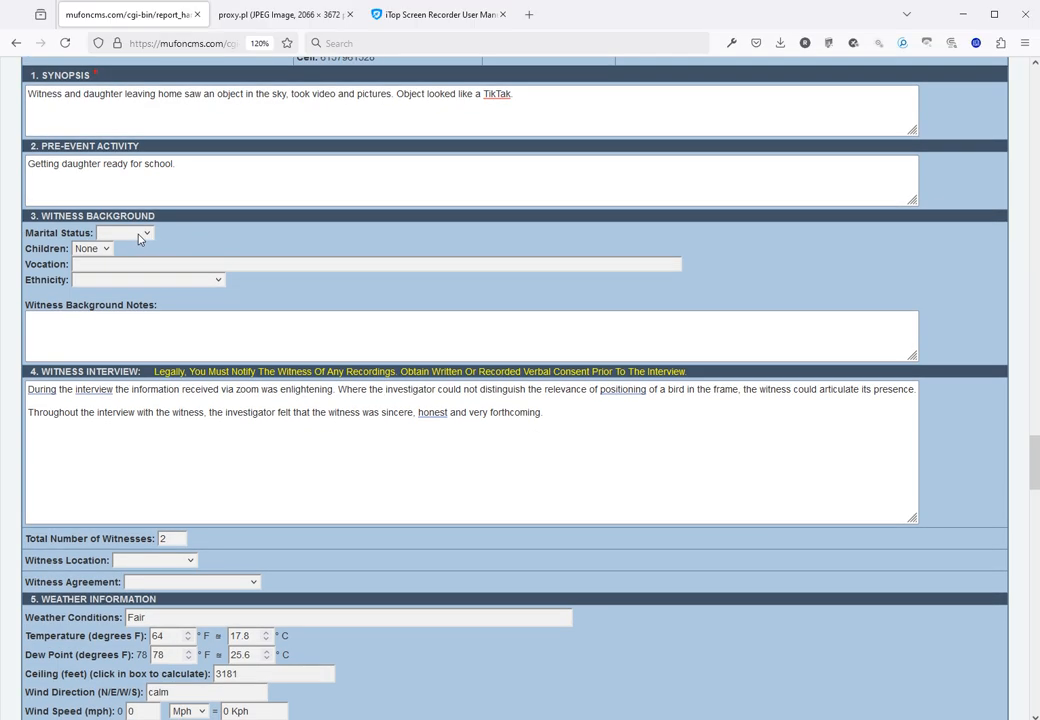
pyautogui.scroll(-1, 140, 237)
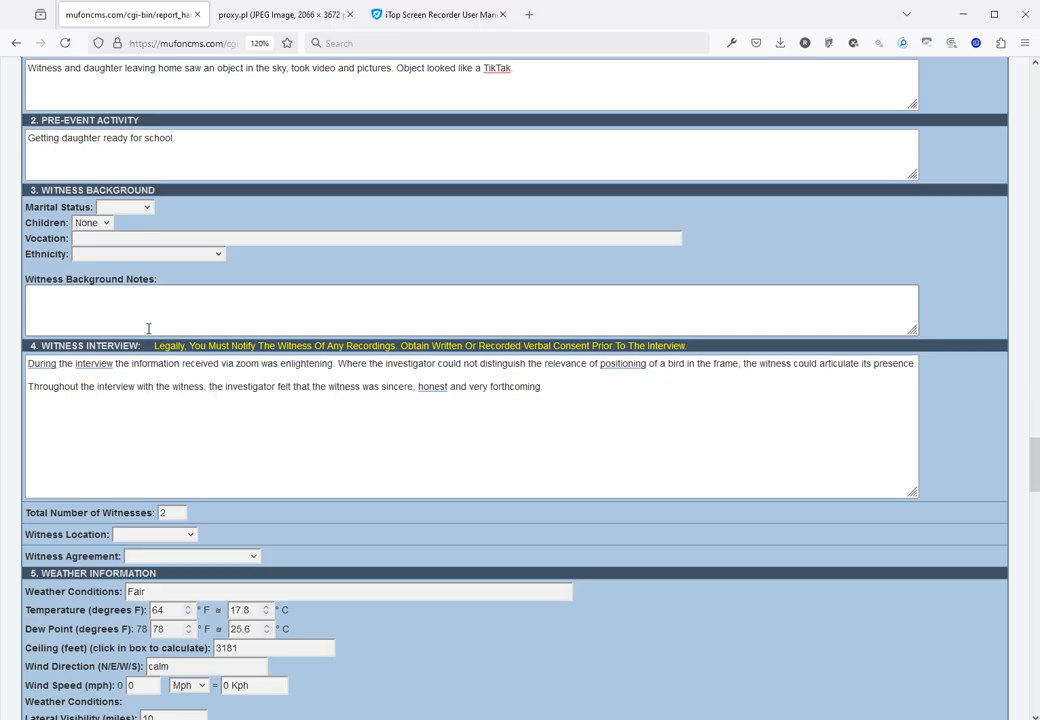
pyautogui.click(95, 363)
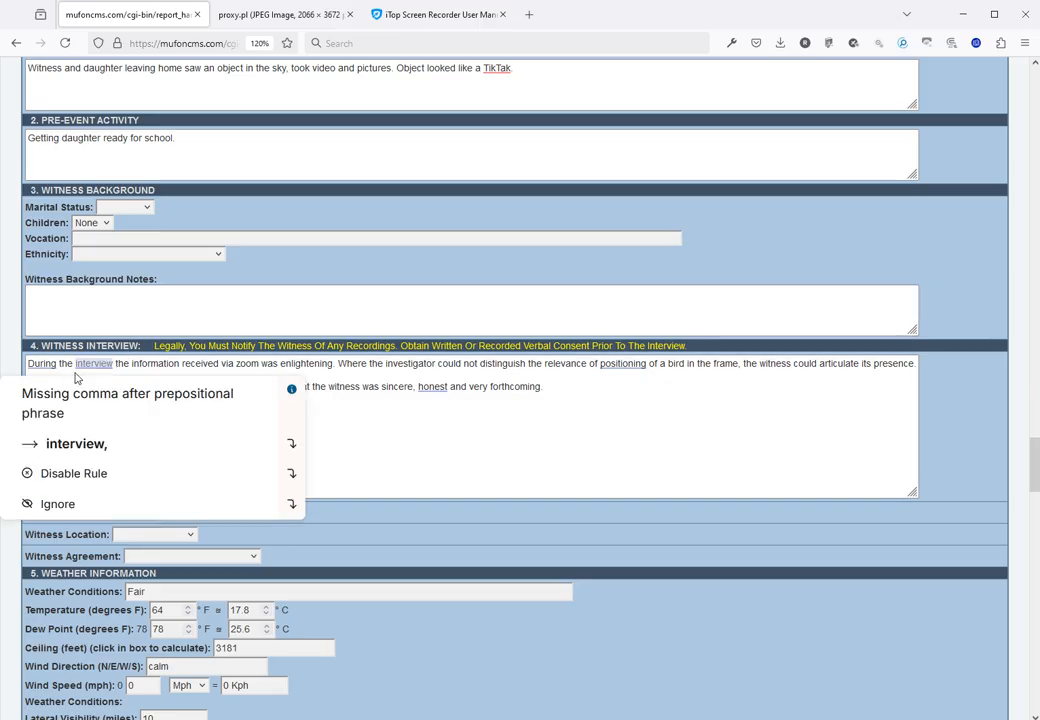
pyautogui.click(279, 364)
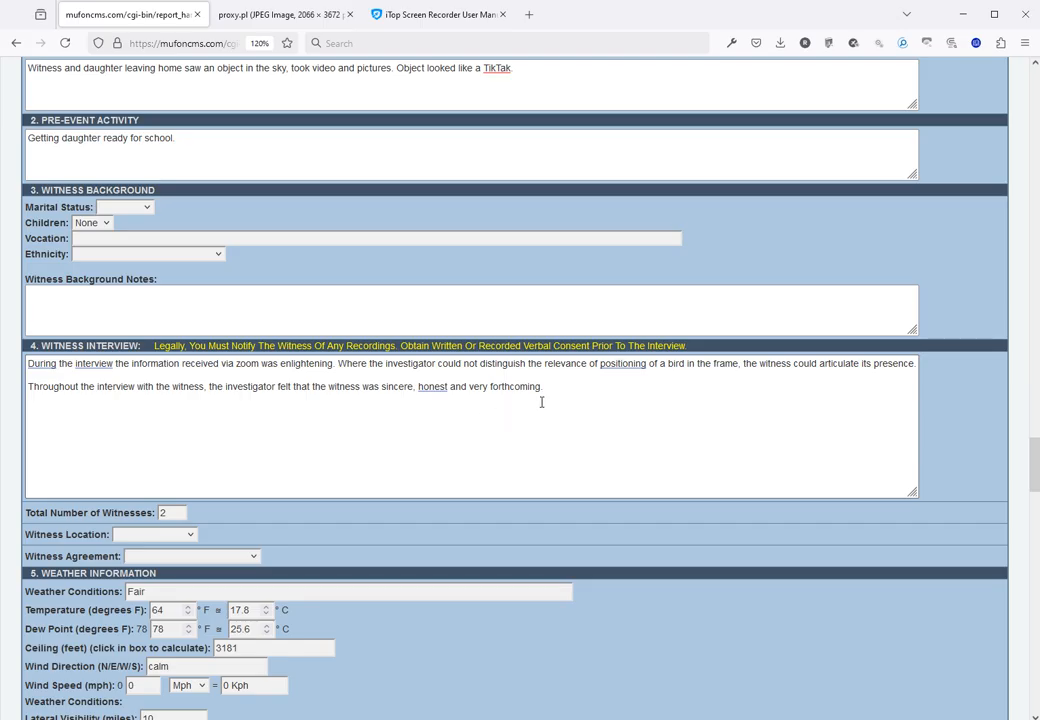
# Examine the witness count, location and agreement fields and the weather information section.
pyautogui.scroll(-5, 541, 402)
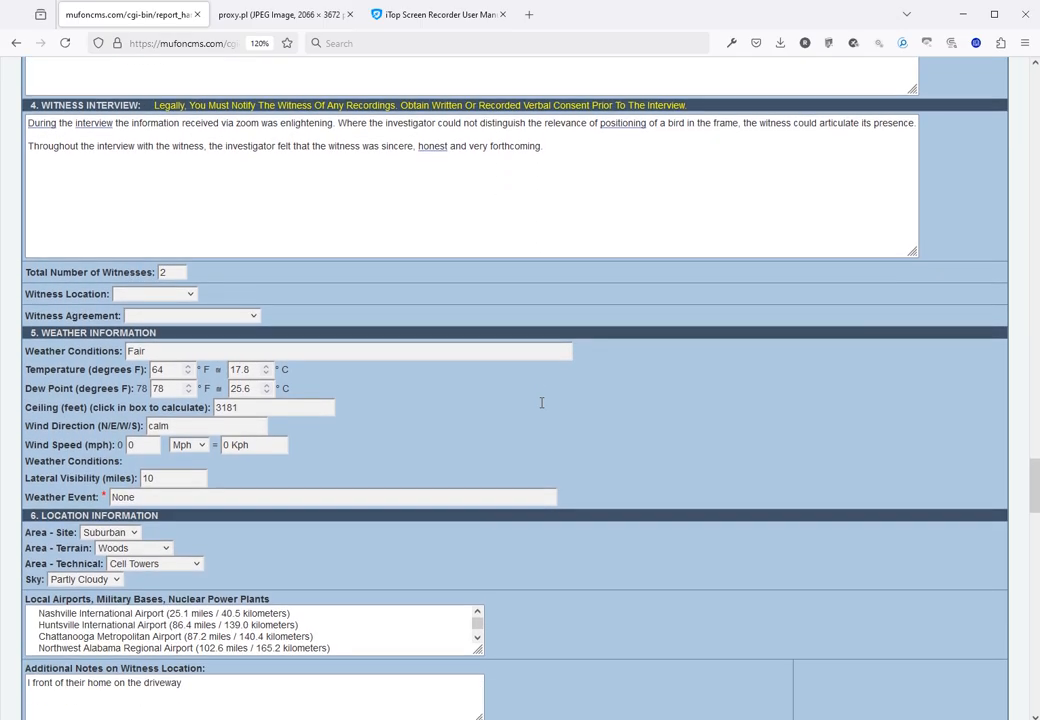
pyautogui.scroll(1, 487, 255)
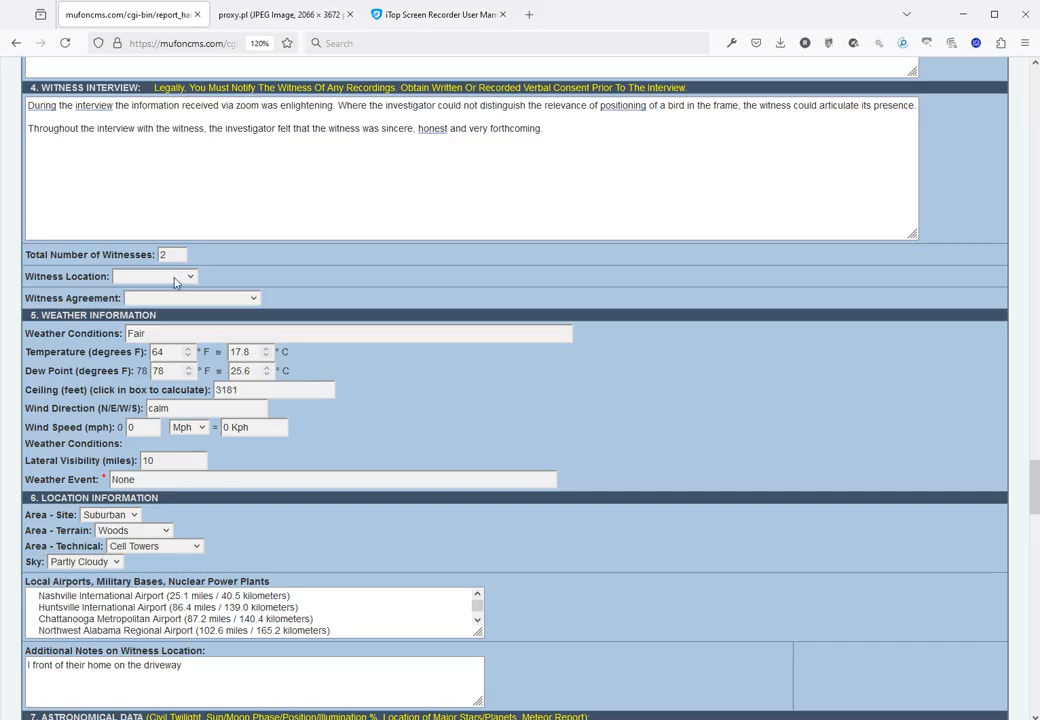
pyautogui.scroll(-1, 130, 303)
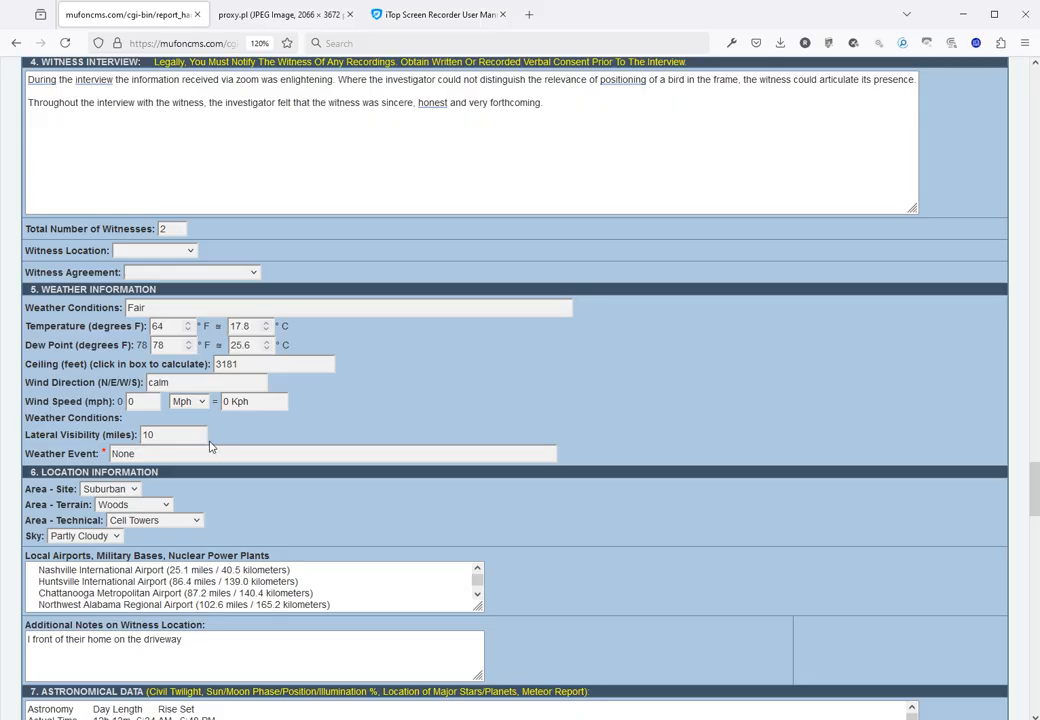
pyautogui.scroll(-1, 210, 447)
pyautogui.scroll(-1, 211, 446)
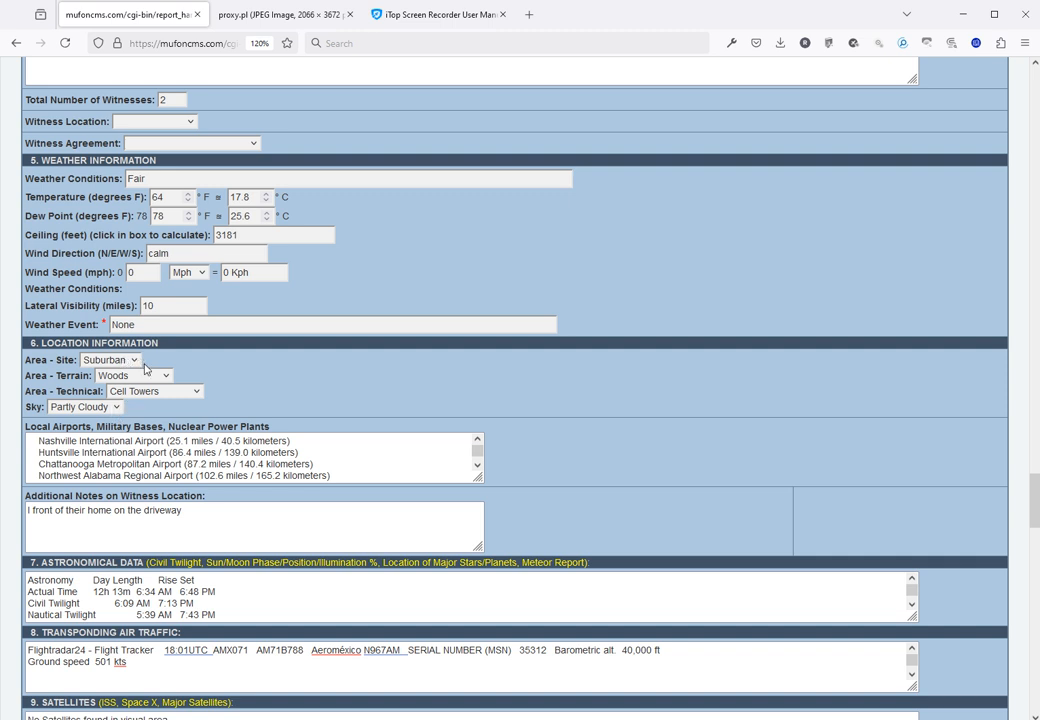
# Look through the available Area options for Site, Terrain and Technical in the location information section.
pyautogui.click(133, 362)
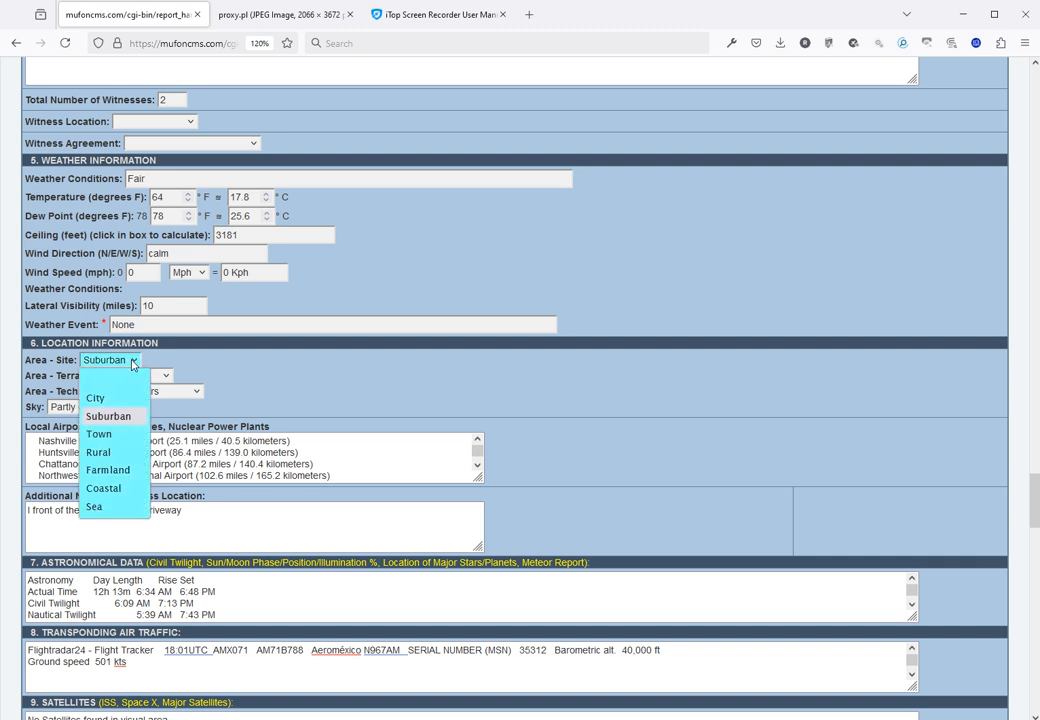
pyautogui.click(134, 362)
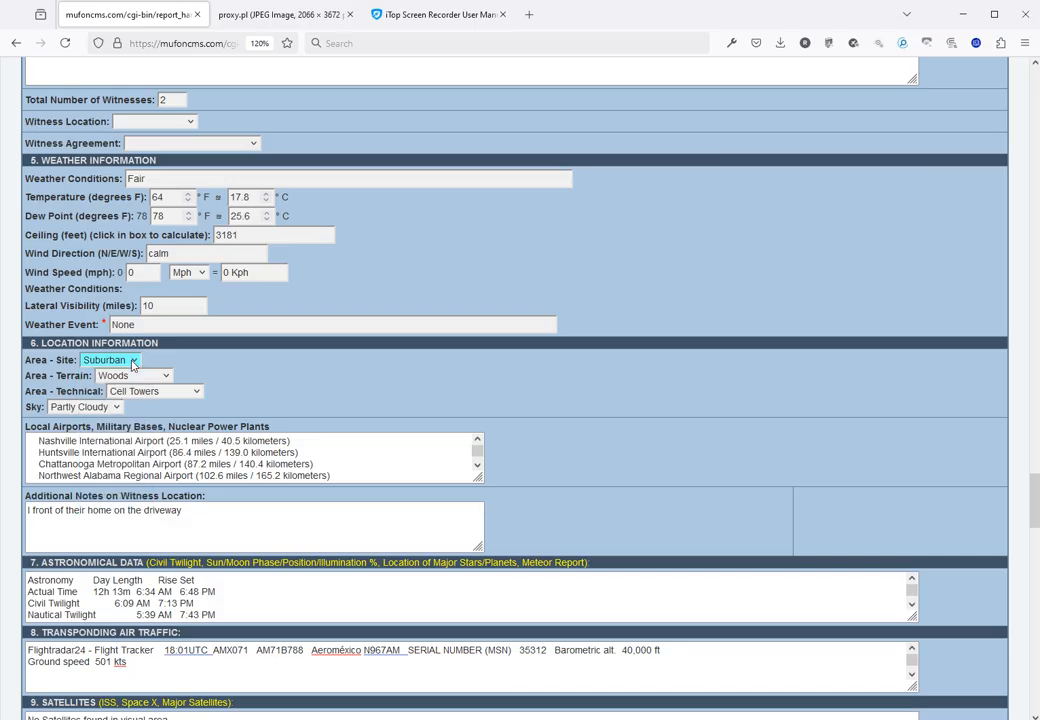
pyautogui.click(166, 377)
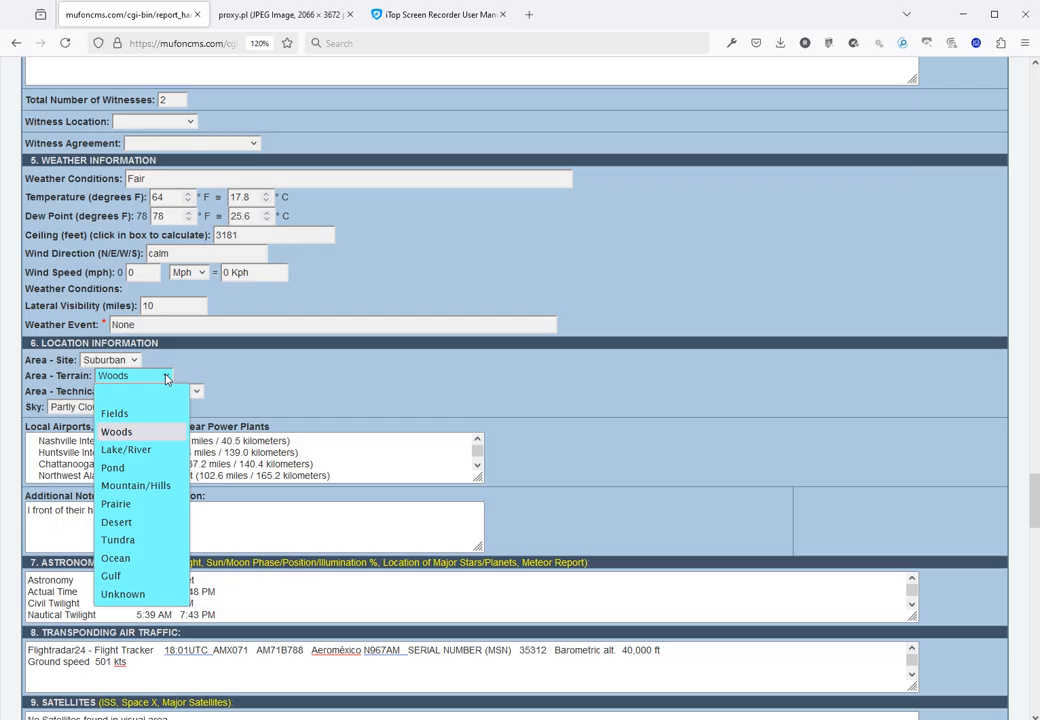
pyautogui.click(166, 379)
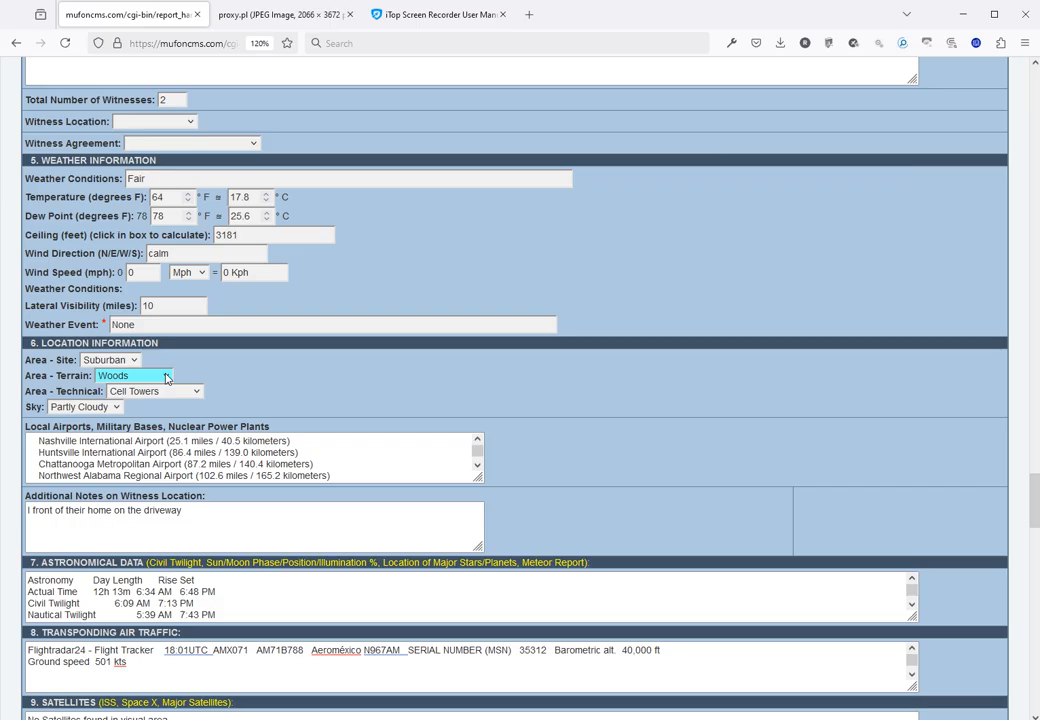
pyautogui.click(191, 394)
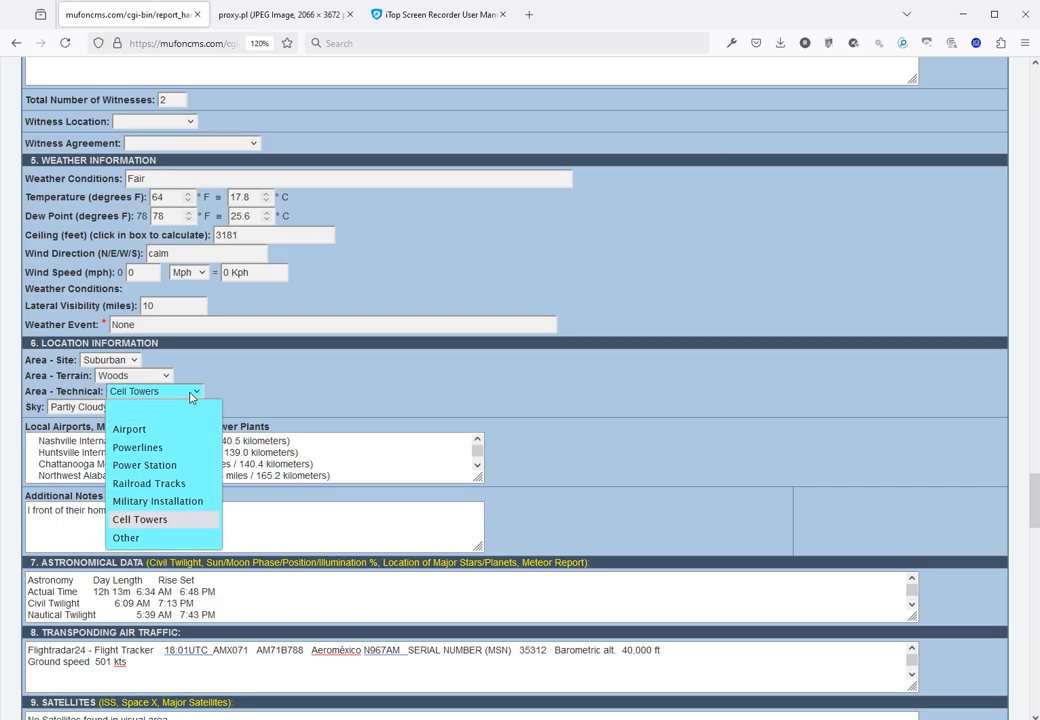
pyautogui.click(191, 396)
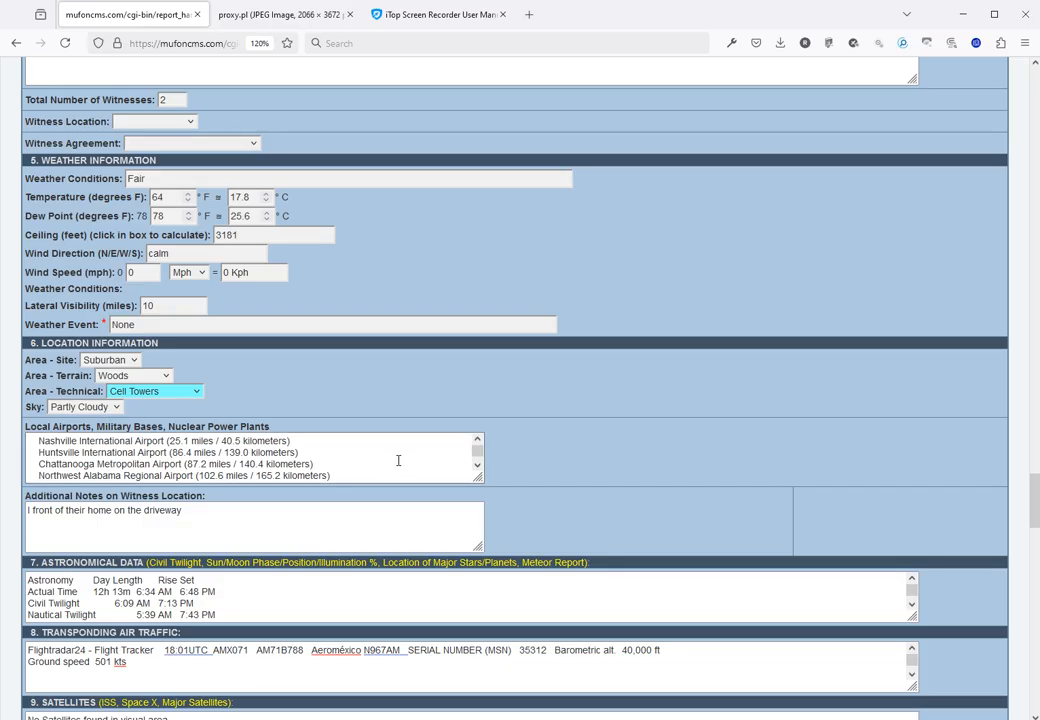
# Read through the Local Airports, Military Bases, Nuclear Power Plants list and go back to its beginning.
pyautogui.scroll(-2, 399, 448)
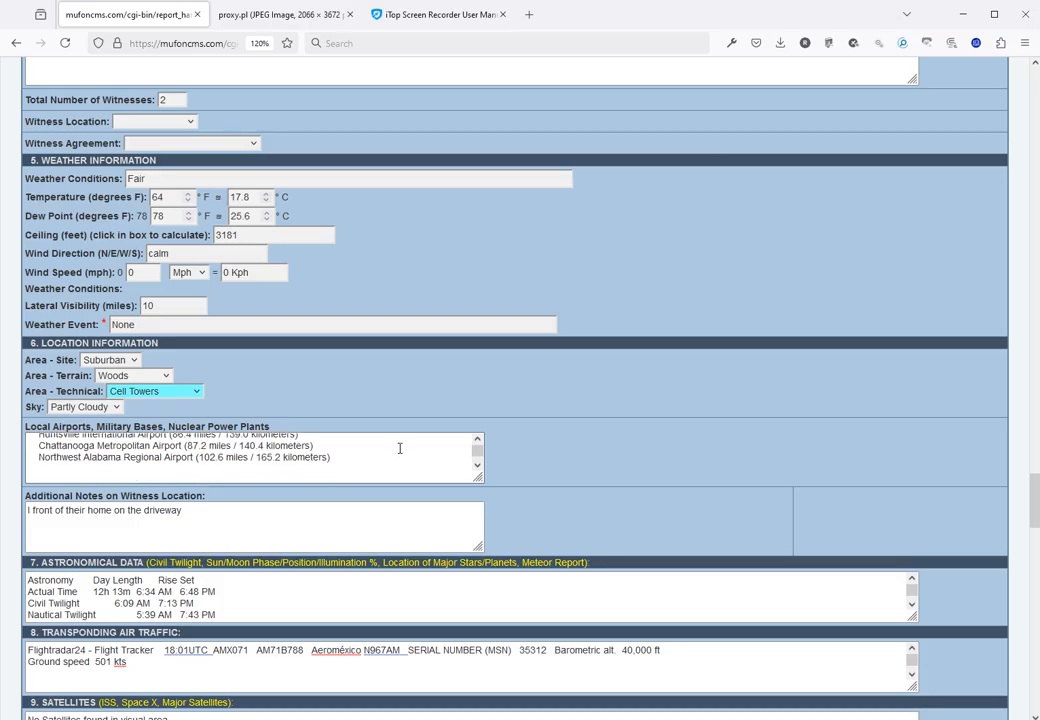
pyautogui.scroll(-4, 400, 450)
pyautogui.scroll(-2, 400, 456)
pyautogui.scroll(-4, 400, 456)
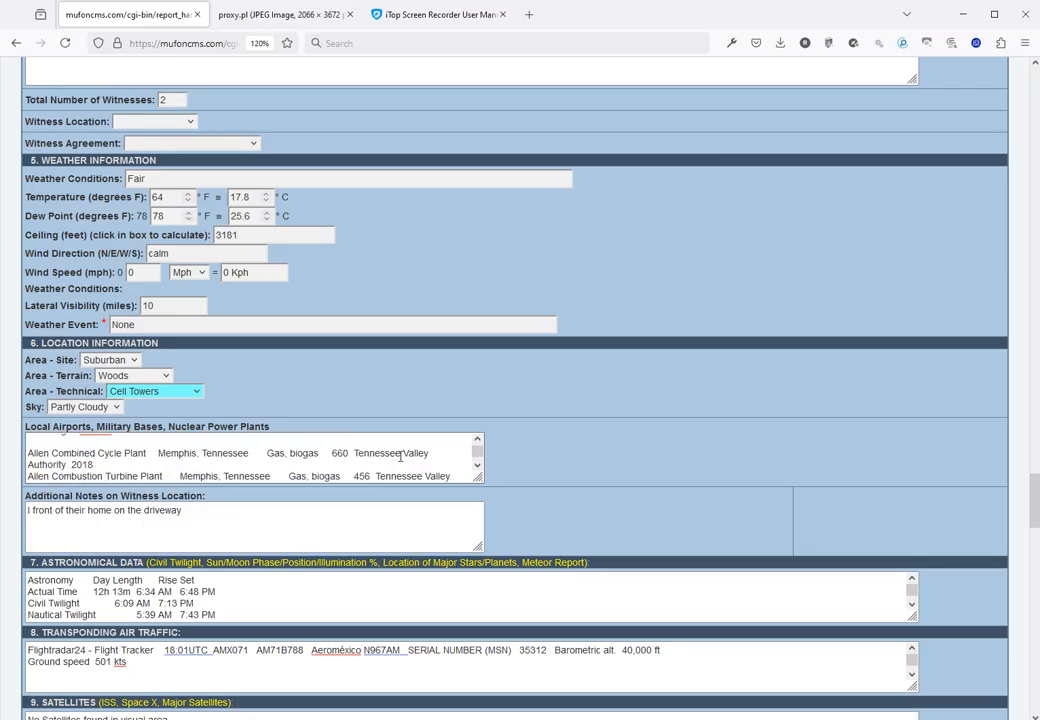
pyautogui.scroll(-5, 401, 455)
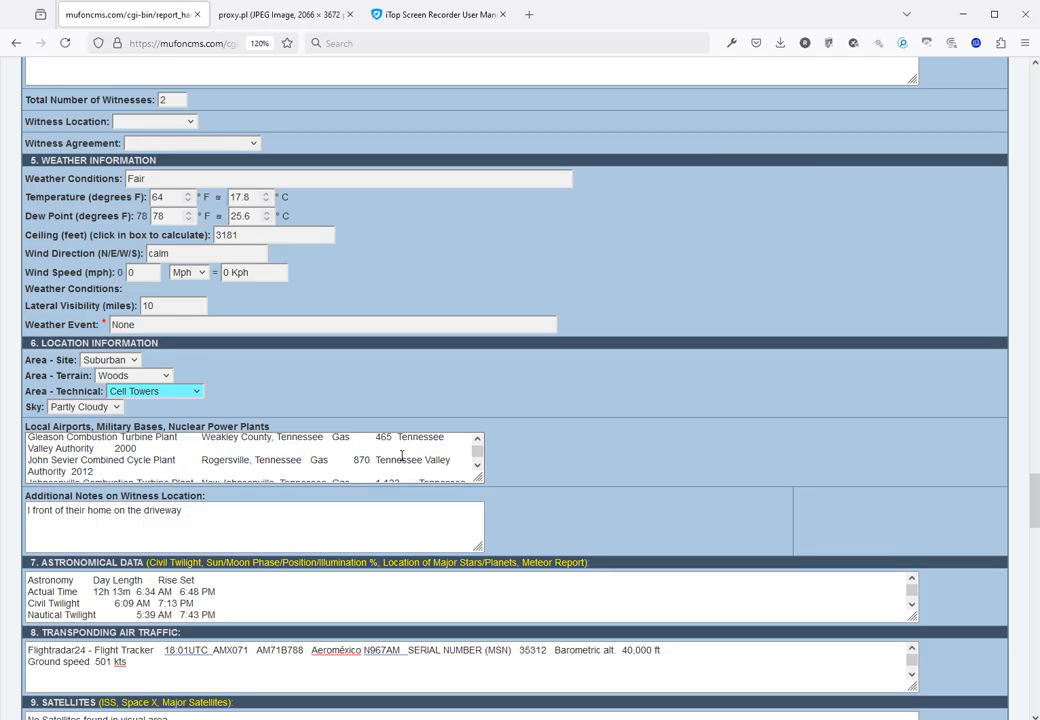
pyautogui.scroll(-5, 402, 456)
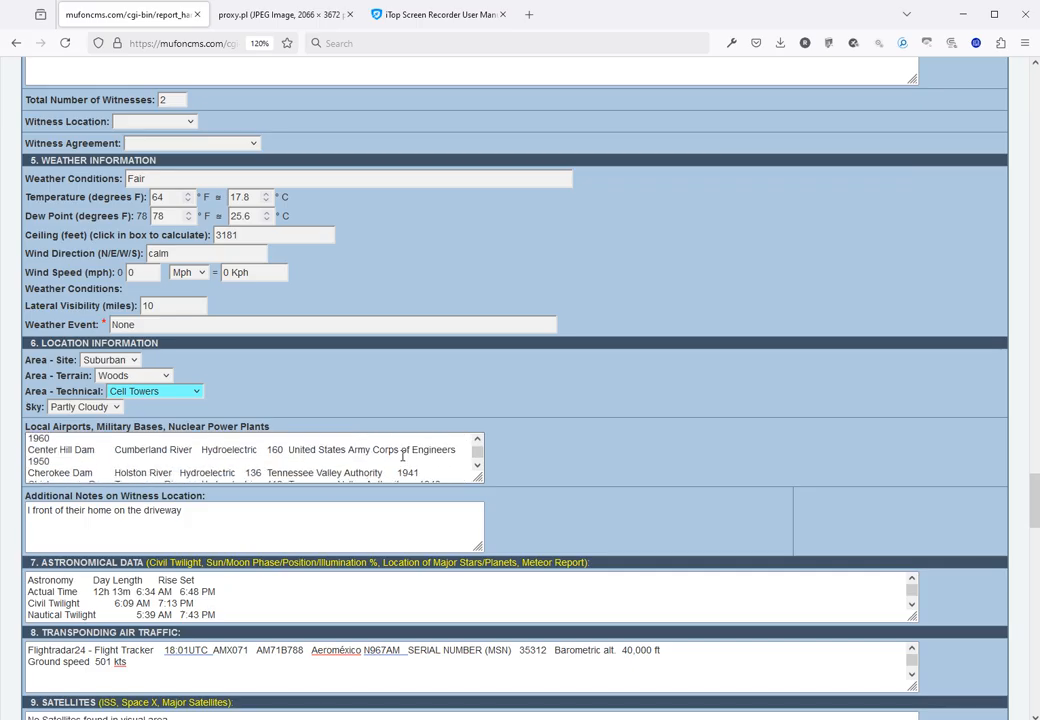
pyautogui.scroll(-6, 402, 456)
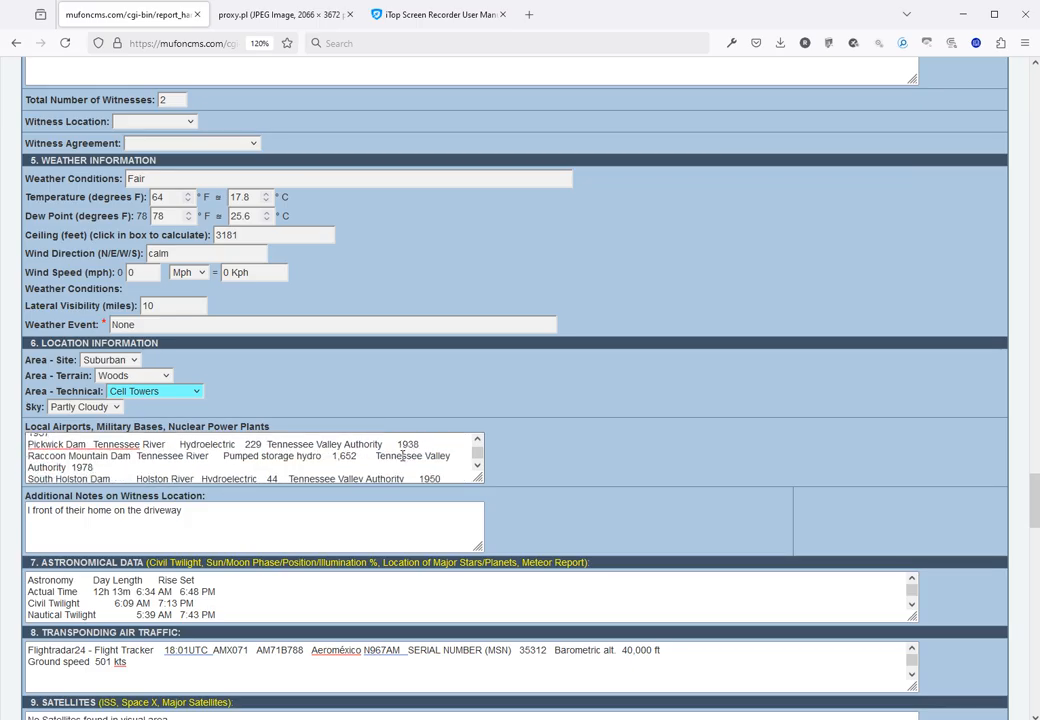
pyautogui.scroll(15, 402, 455)
pyautogui.scroll(10, 402, 455)
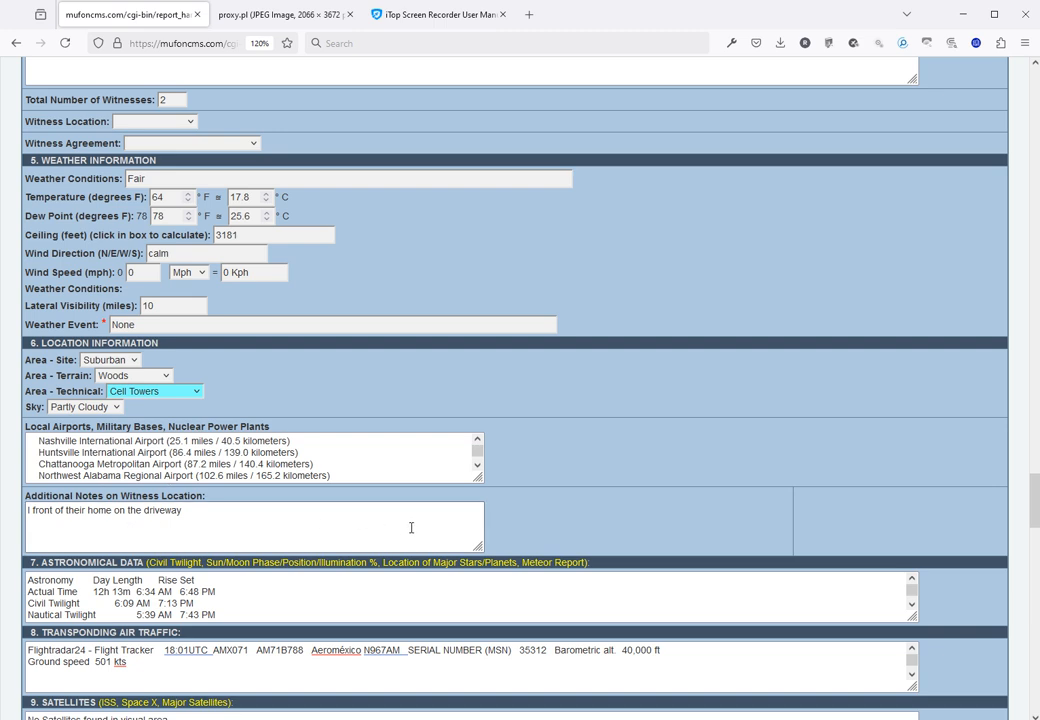
# Examine the astronomical data and the Flightradar24 entry under transponding air traffic.
pyautogui.scroll(-5, 410, 527)
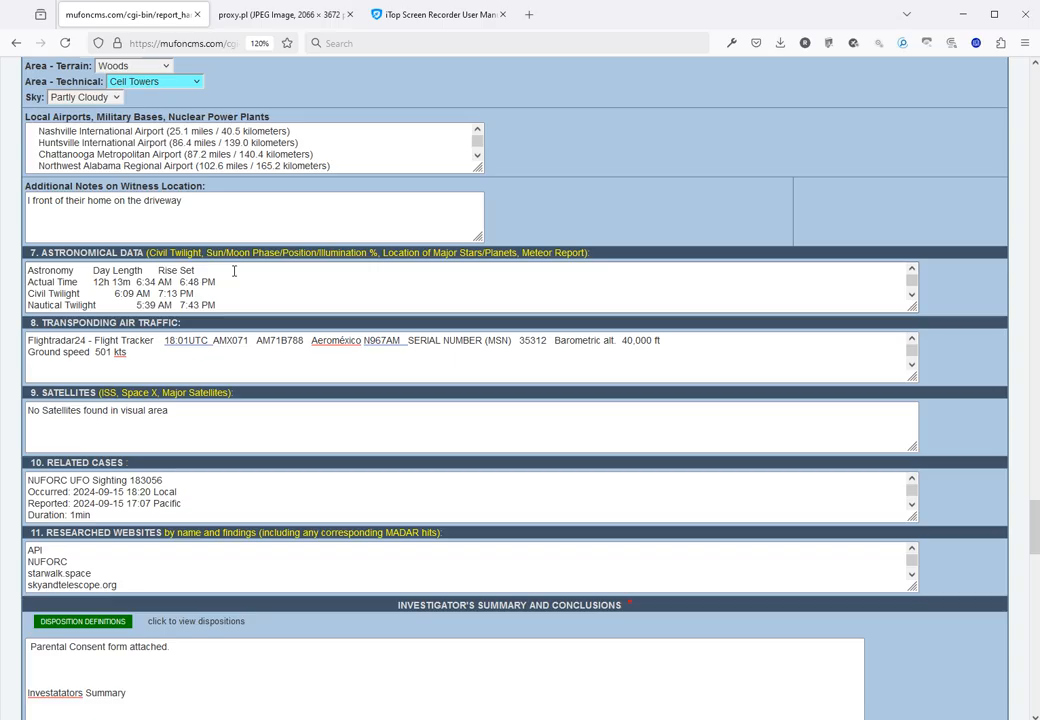
pyautogui.scroll(-1, 234, 271)
pyautogui.scroll(-2, 234, 271)
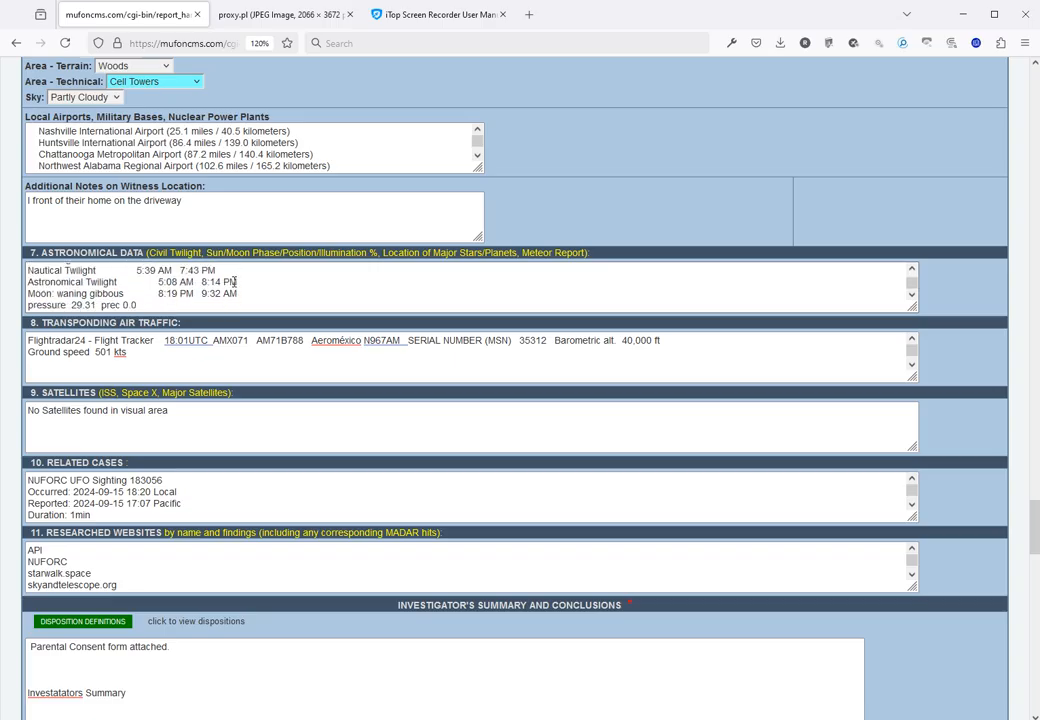
pyautogui.scroll(2, 241, 281)
pyautogui.scroll(1, 241, 281)
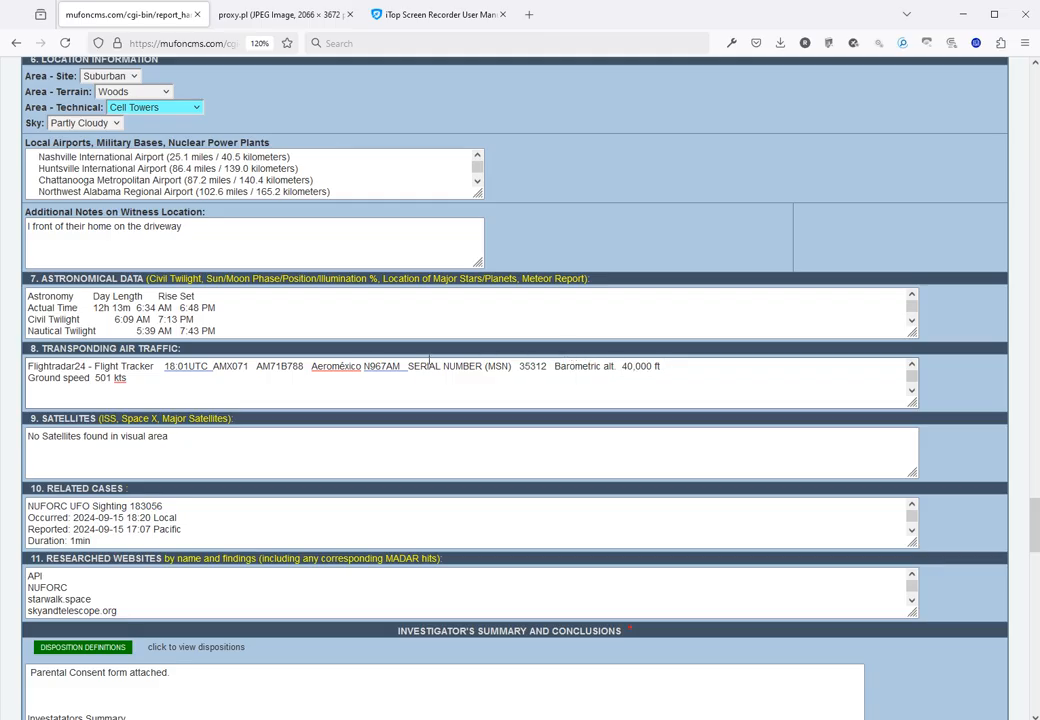
pyautogui.click(186, 366)
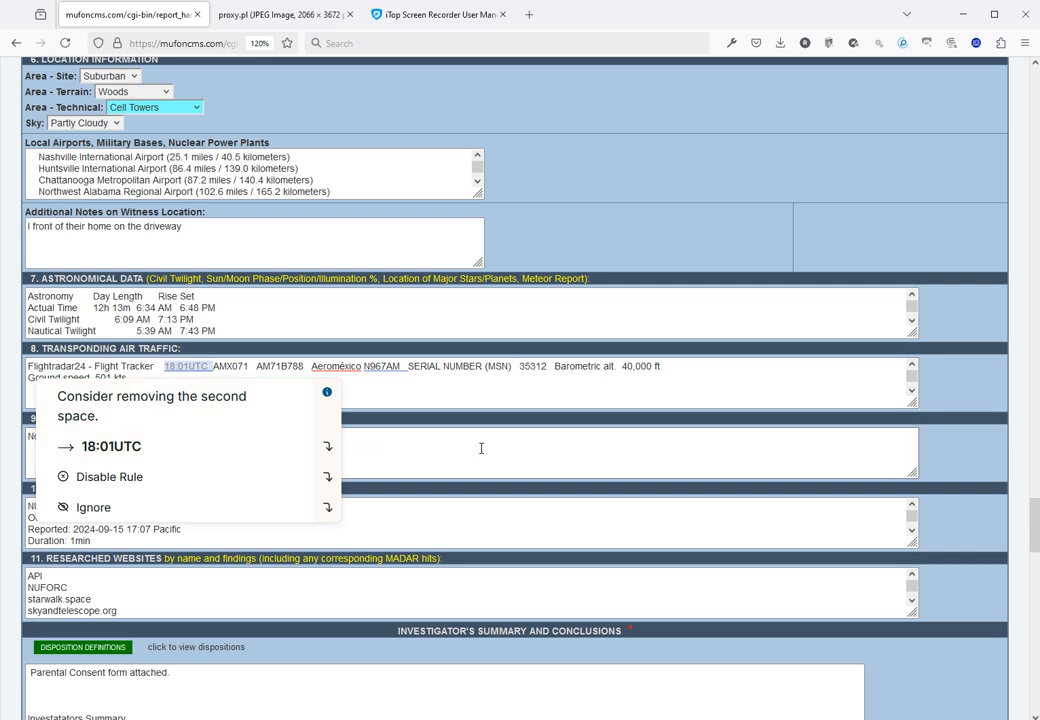
pyautogui.click(590, 224)
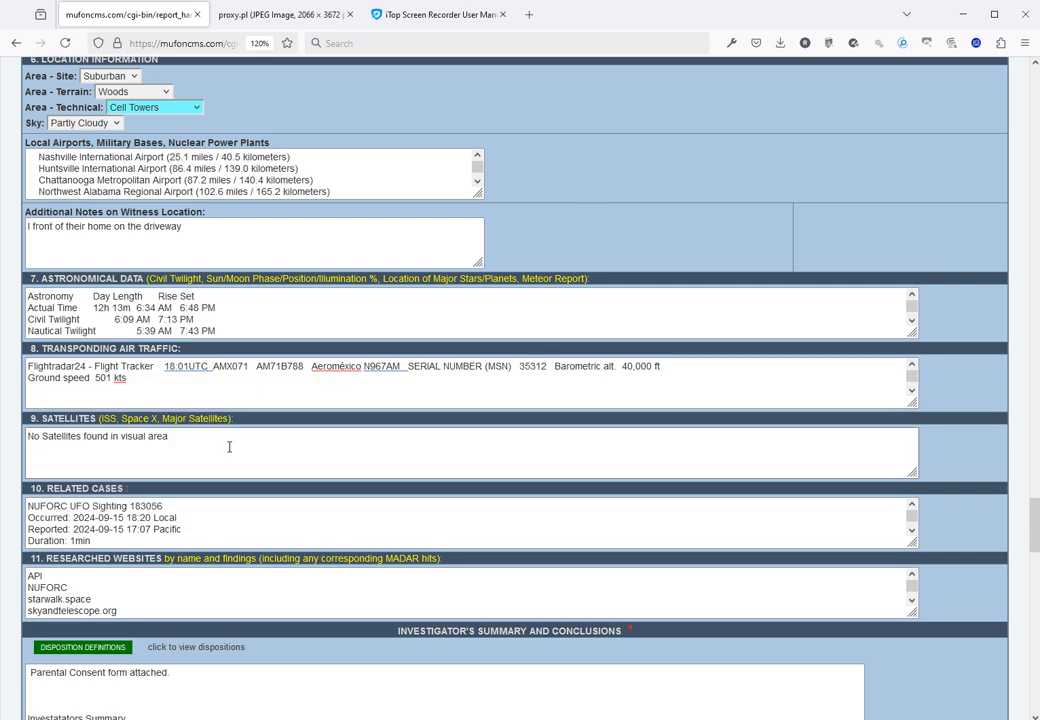
# Read the Satellites section and the full Related Cases entry, then return to the start of that entry.
pyautogui.scroll(-3, 228, 447)
pyautogui.scroll(-2, 227, 388)
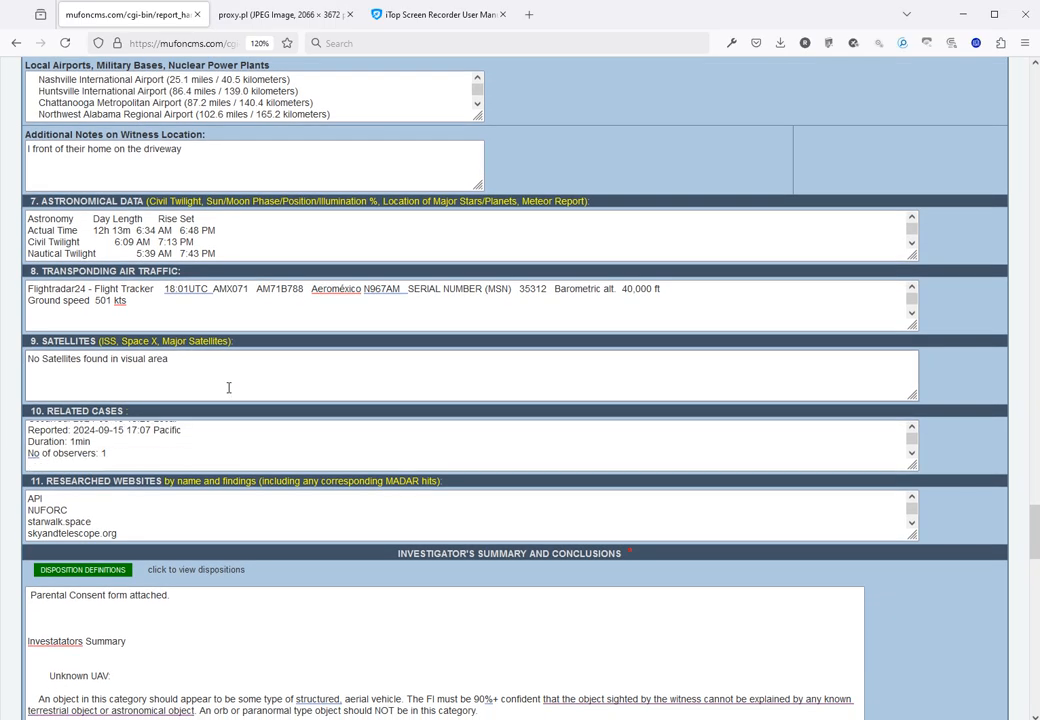
pyautogui.scroll(-1, 232, 388)
pyautogui.scroll(4, 300, 402)
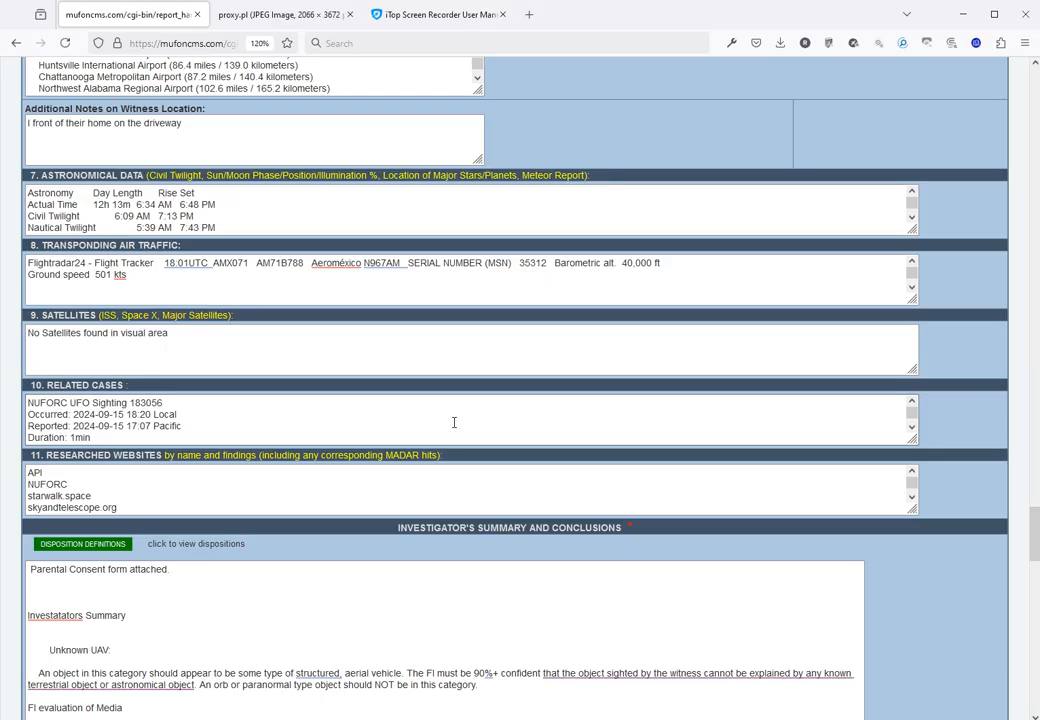
pyautogui.scroll(-4, 454, 420)
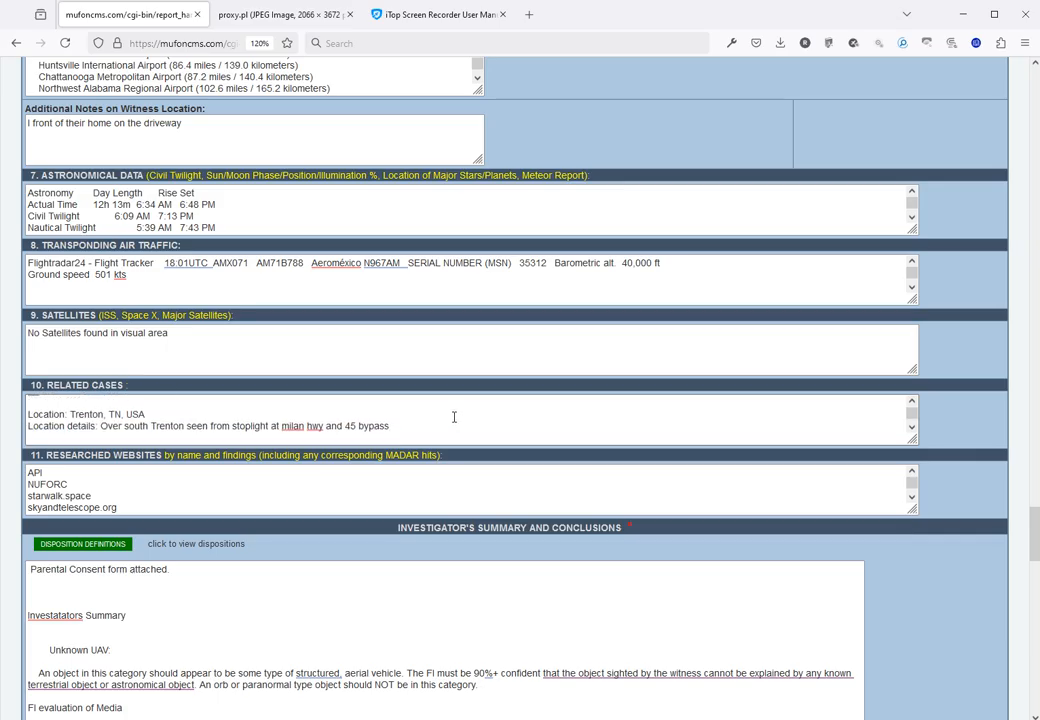
pyautogui.scroll(-5, 454, 415)
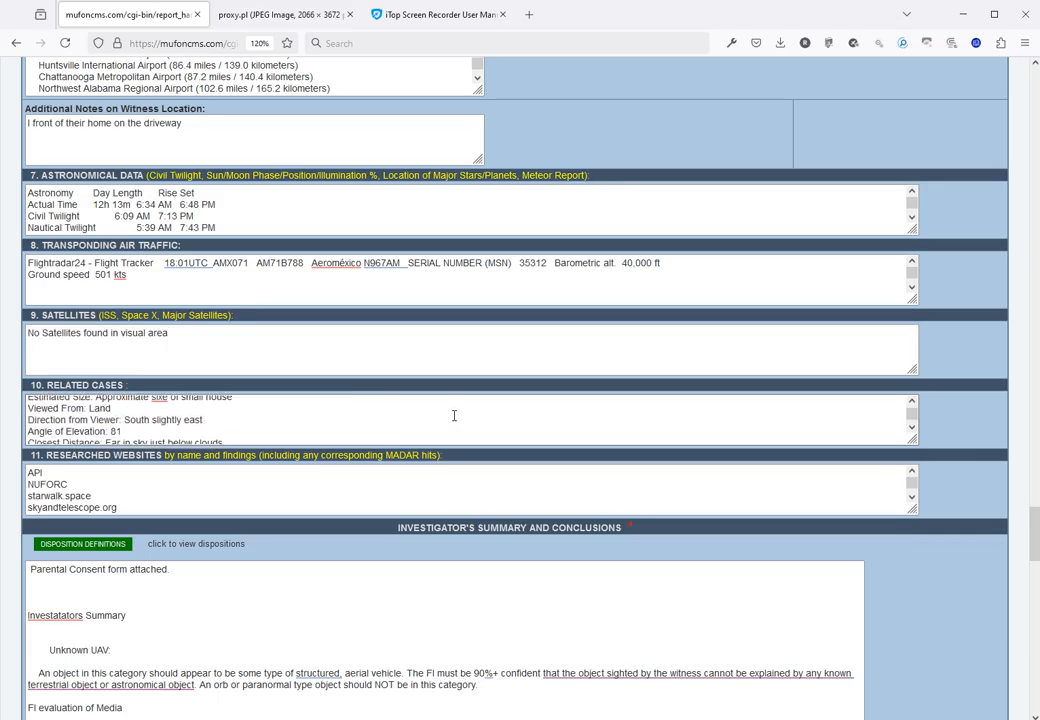
pyautogui.scroll(-4, 454, 415)
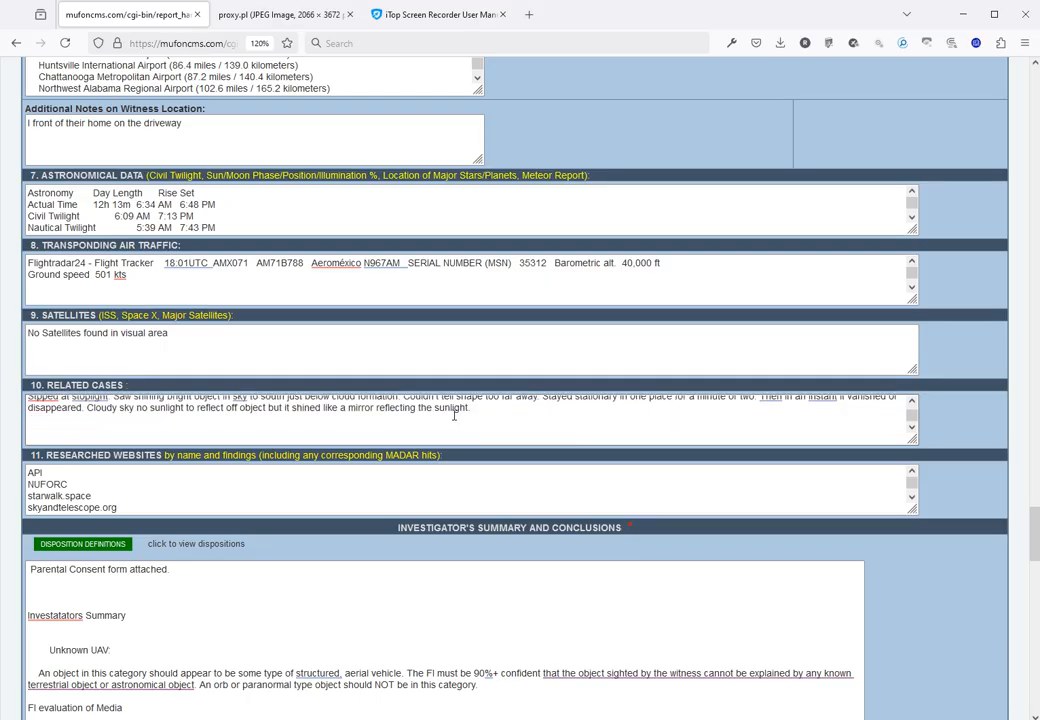
pyautogui.scroll(2, 452, 415)
pyautogui.scroll(10, 454, 418)
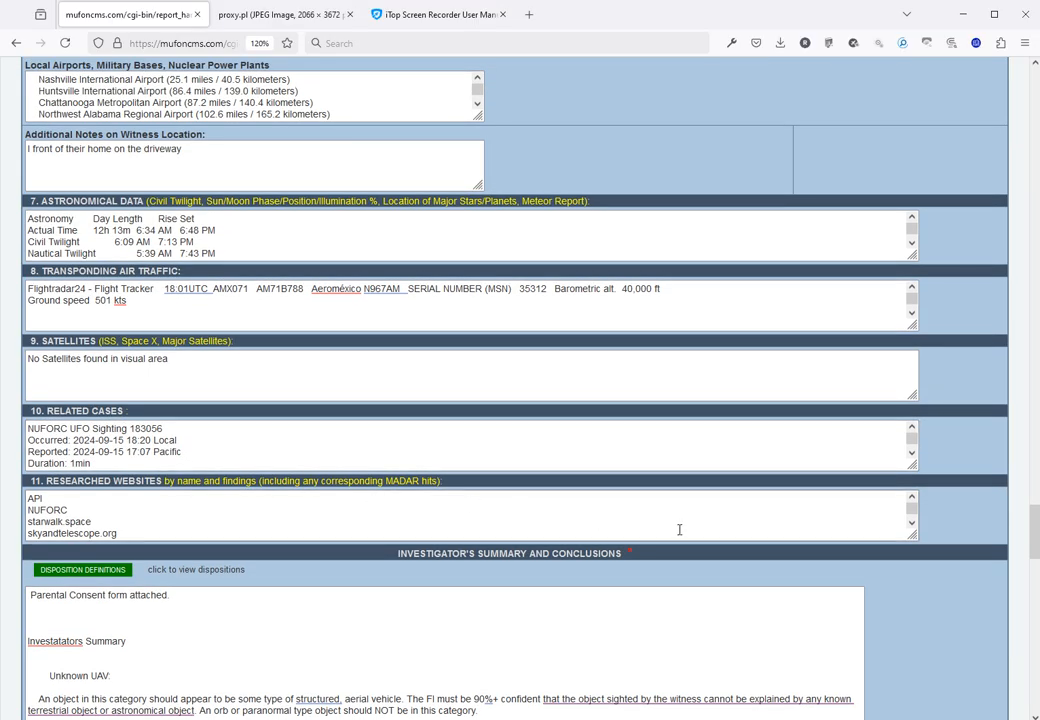
# Read through the list of researched websites and go back to its beginning.
pyautogui.scroll(-3, 921, 645)
pyautogui.scroll(-2, 921, 645)
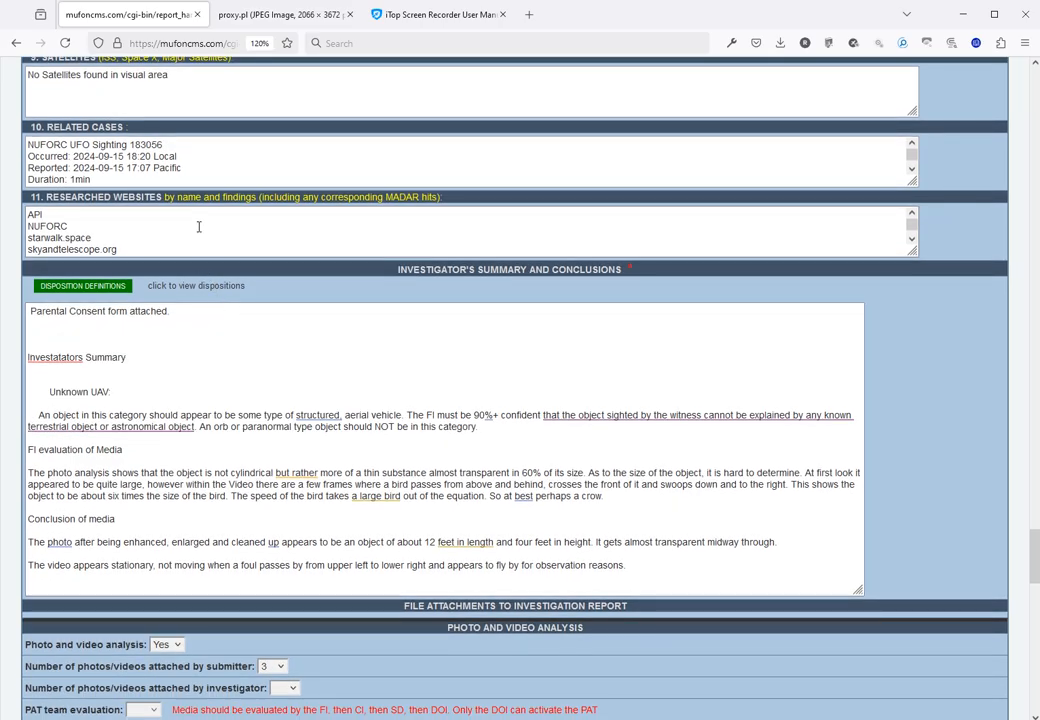
pyautogui.scroll(-5, 199, 227)
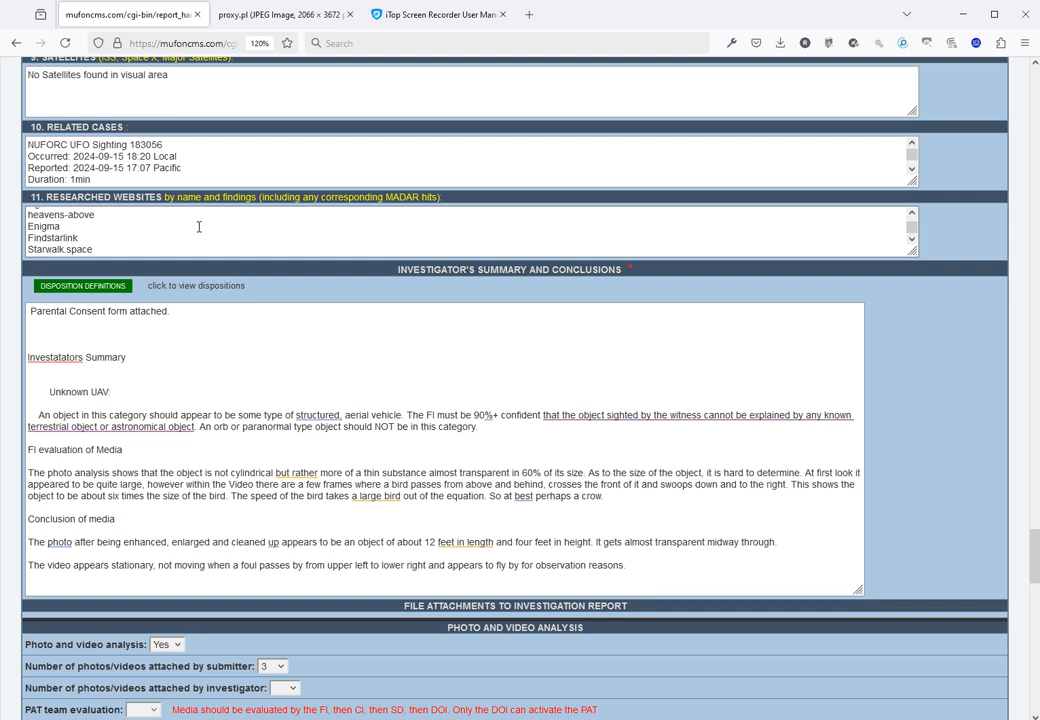
pyautogui.scroll(5, 199, 227)
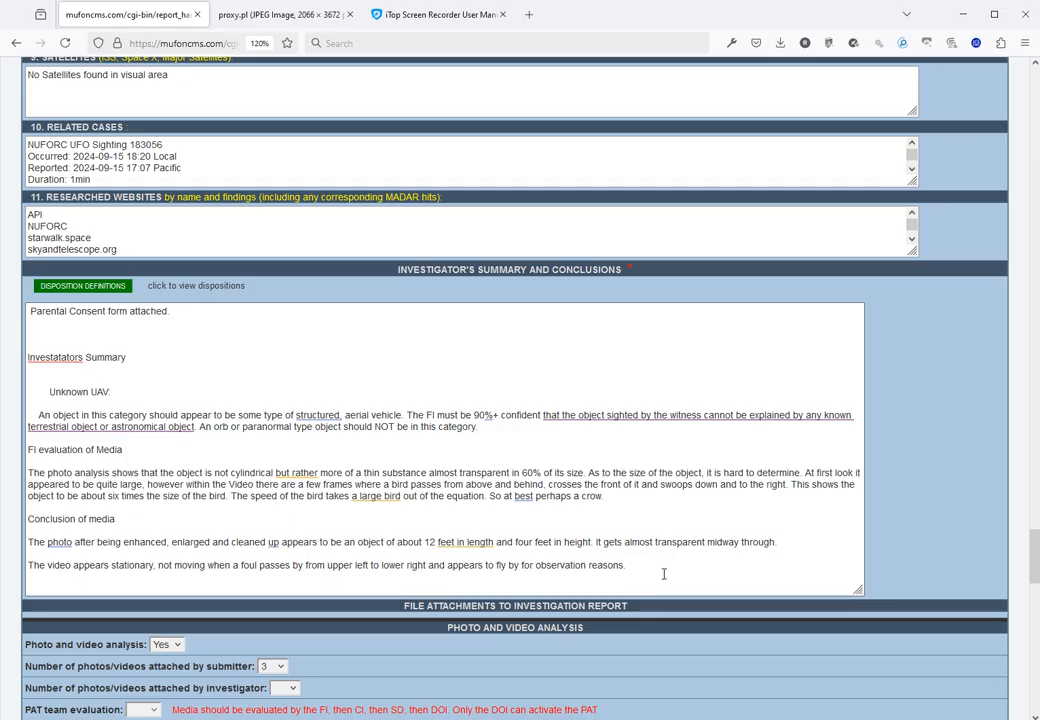
# Examine the investigator's summary, the photo and video analysis fields, and the EXIF metadata in the FI evaluation of the evidence.
pyautogui.scroll(-1, 663, 570)
pyautogui.scroll(-3, 662, 568)
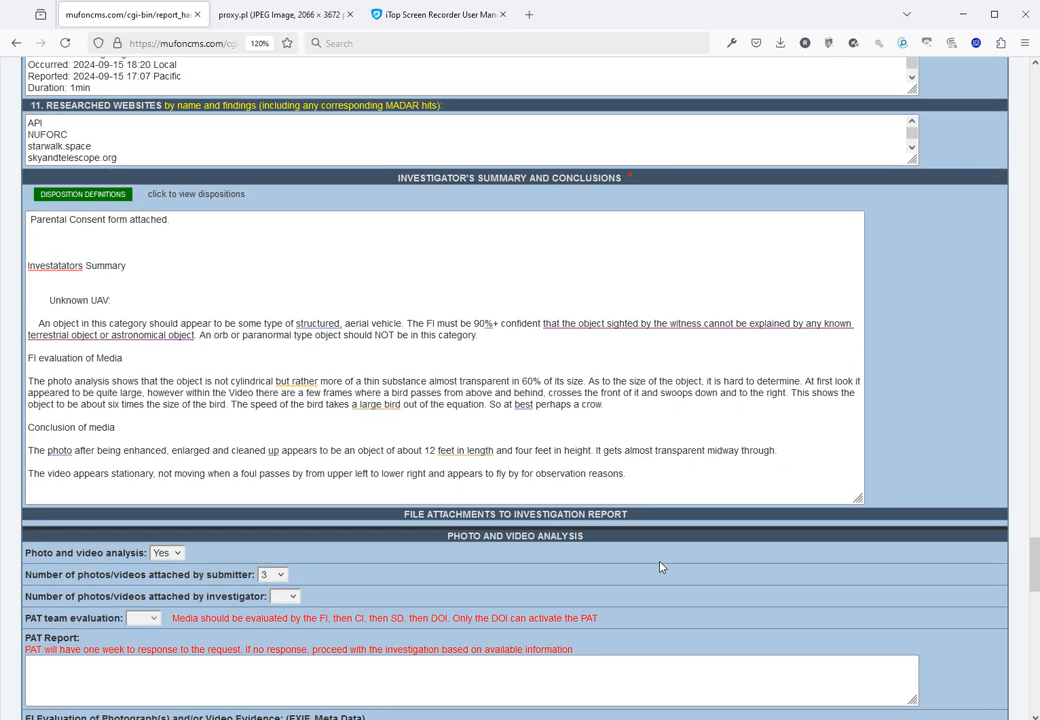
pyautogui.scroll(-3, 660, 565)
pyautogui.scroll(-2, 660, 562)
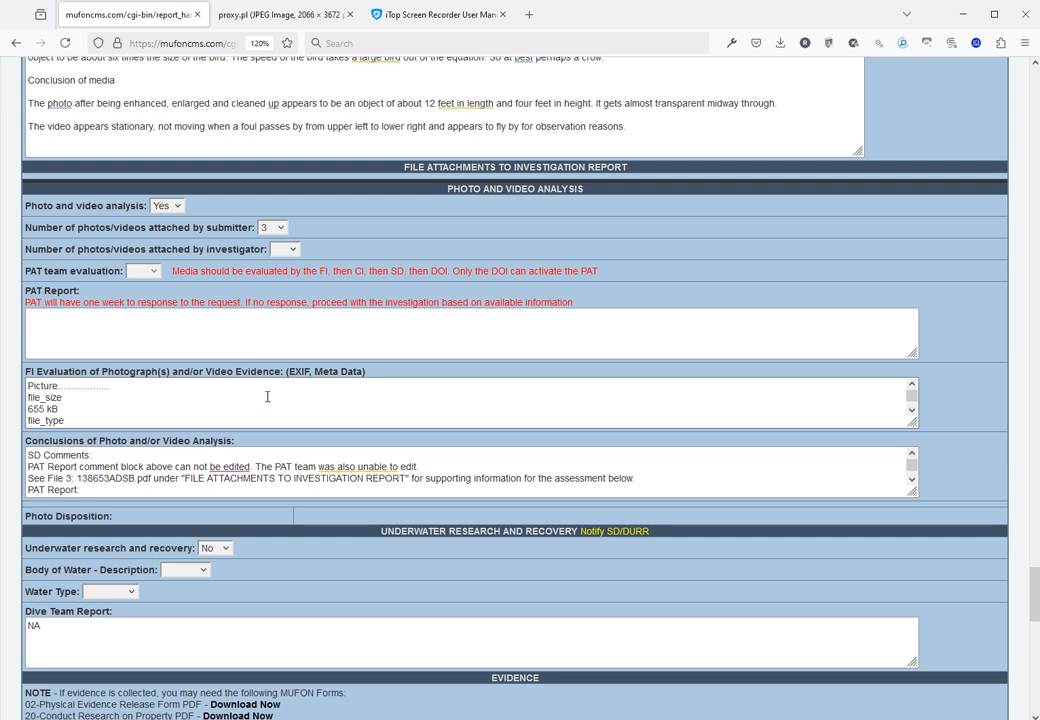
pyautogui.scroll(-3, 267, 397)
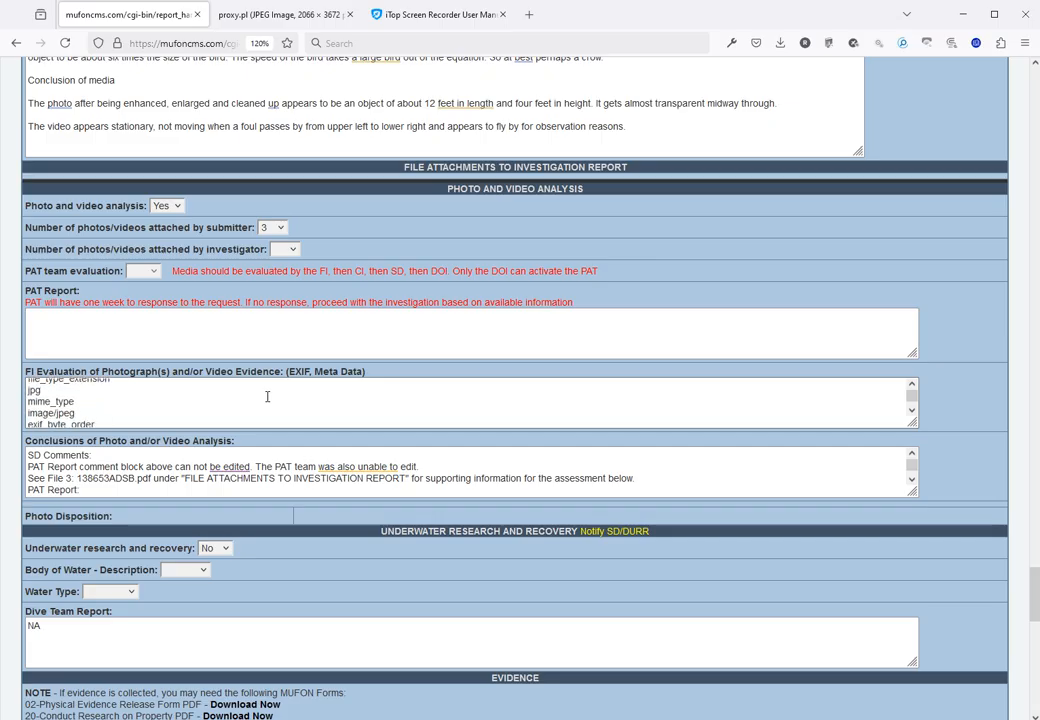
pyautogui.scroll(-10, 267, 397)
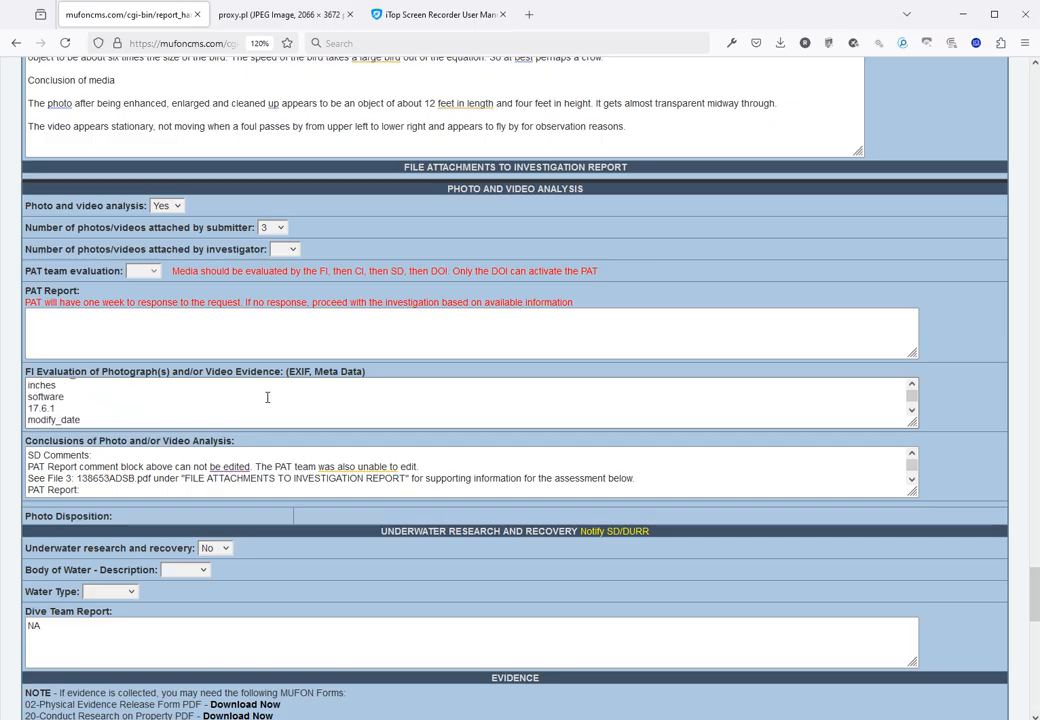
pyautogui.scroll(-10, 267, 398)
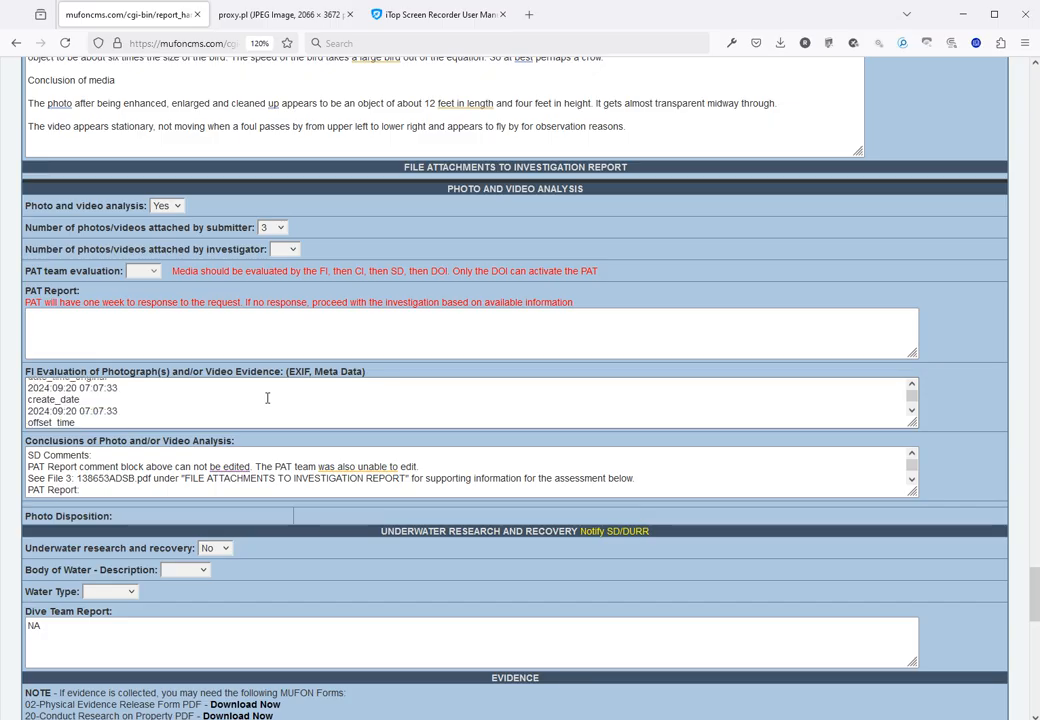
pyautogui.scroll(-10, 267, 398)
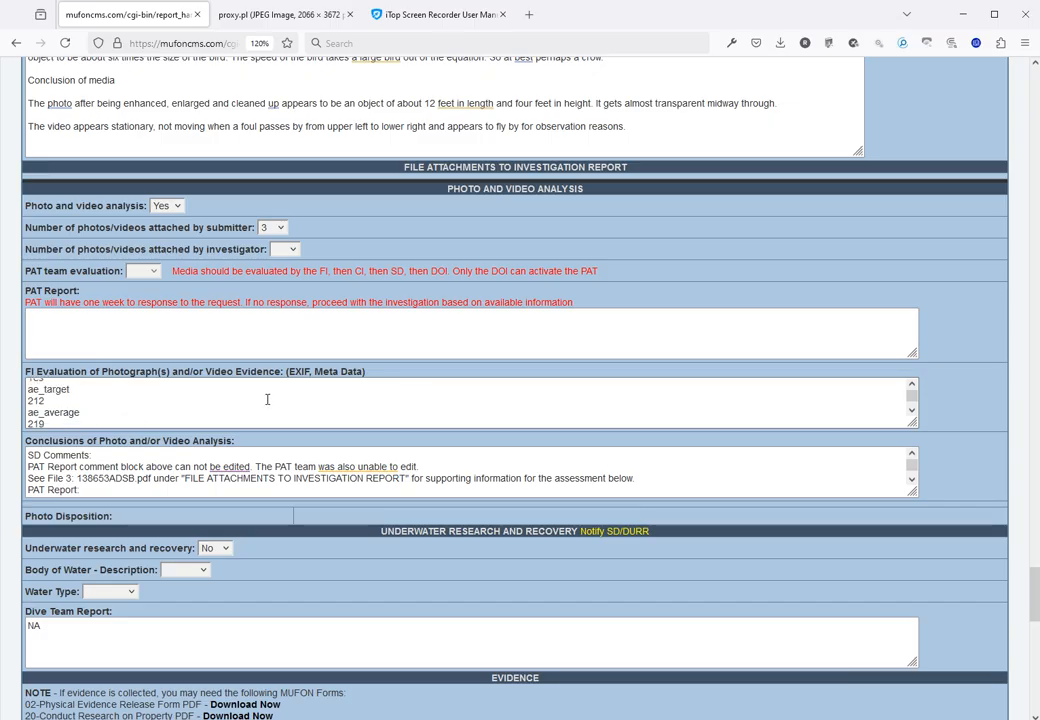
pyautogui.scroll(-10, 267, 399)
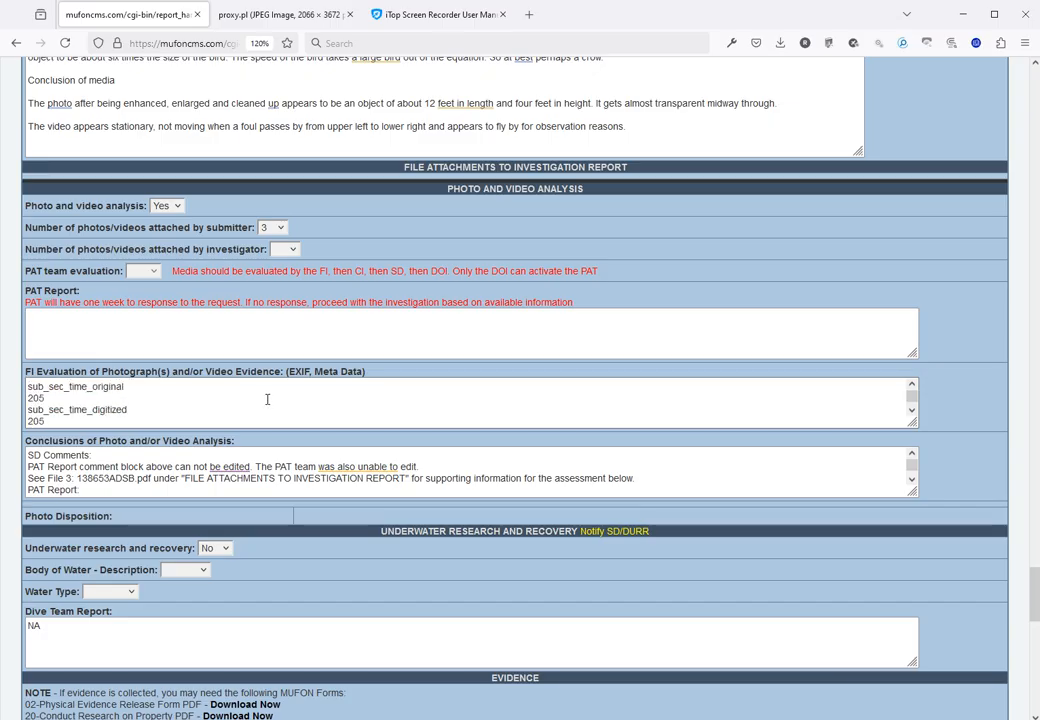
pyautogui.scroll(-10, 267, 398)
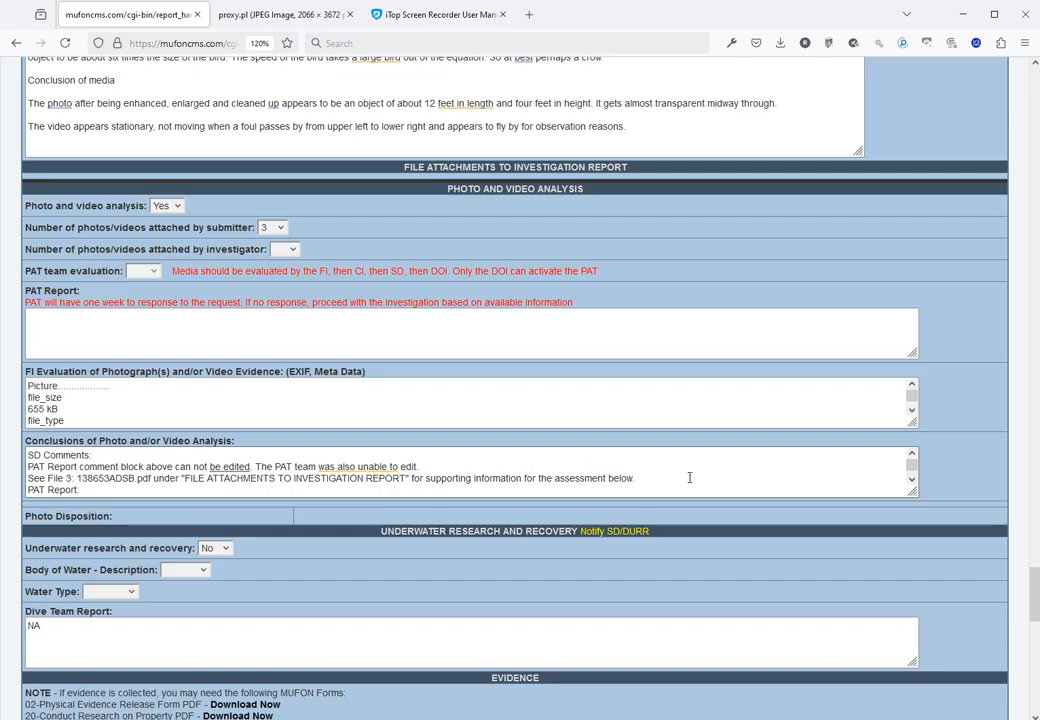
# Examine the photo analysis conclusions, the underwater research and recovery section, and the evidence fields down to the MUFON Lab Report.
pyautogui.scroll(-1, 689, 478)
pyautogui.scroll(1, 689, 478)
pyautogui.scroll(-3, 695, 558)
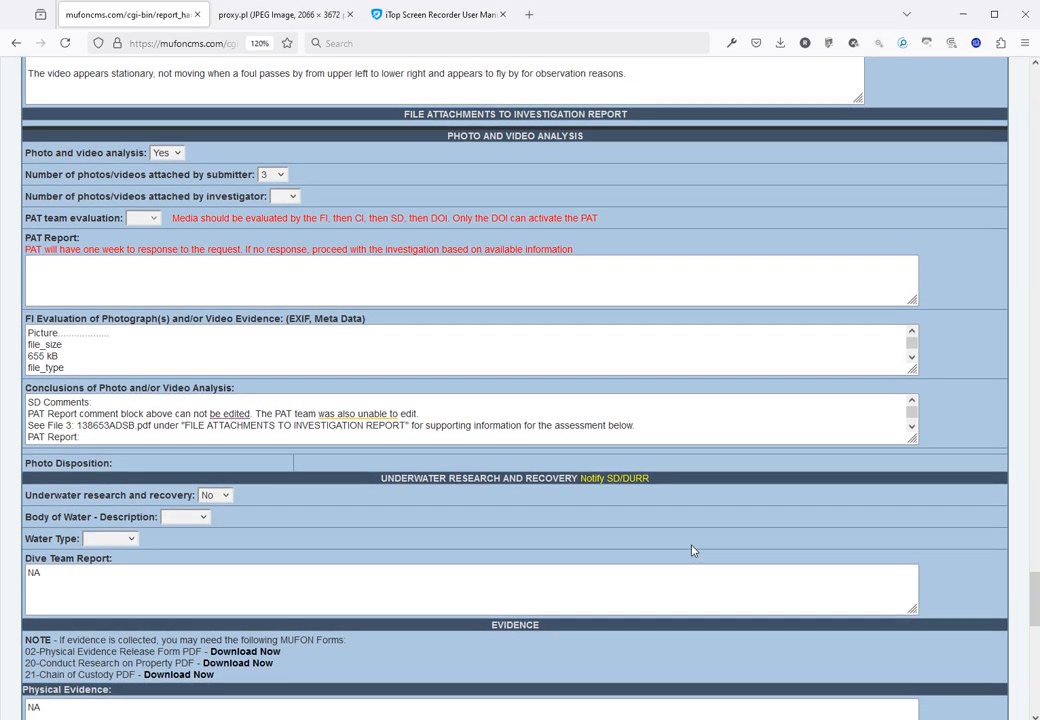
pyautogui.scroll(-2, 291, 427)
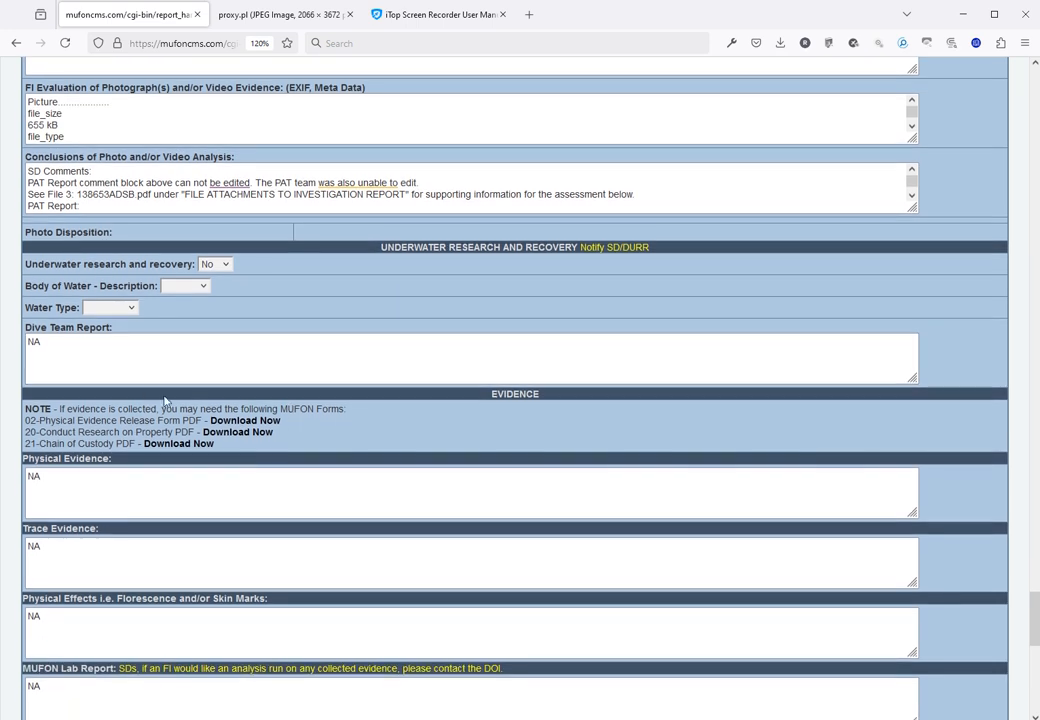
pyautogui.scroll(-1, 100, 360)
pyautogui.scroll(-1, 97, 371)
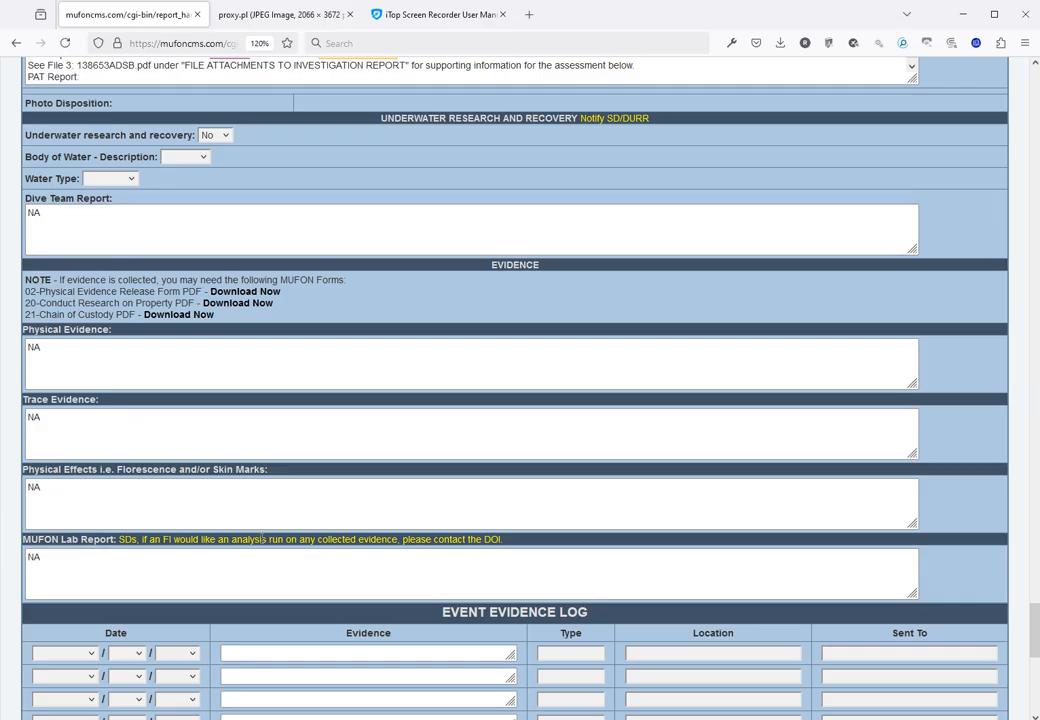
# Review the Event Evidence Log and the dated contact entries in the MUFON Case Activity Log.
pyautogui.scroll(-5, 272, 540)
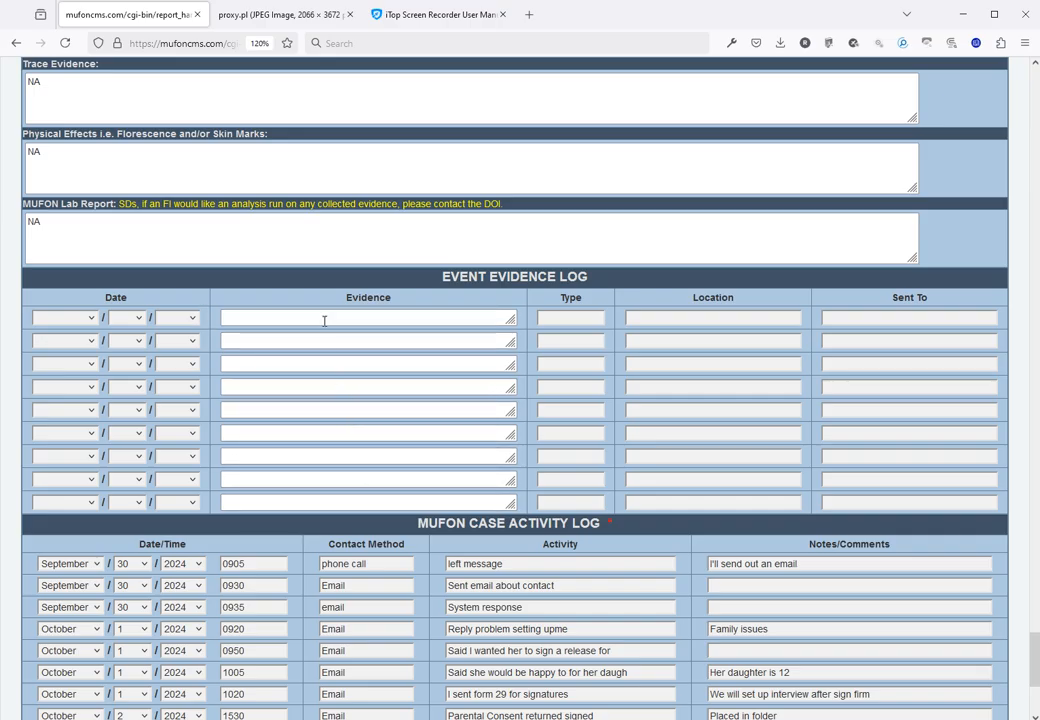
pyautogui.scroll(-5, 320, 288)
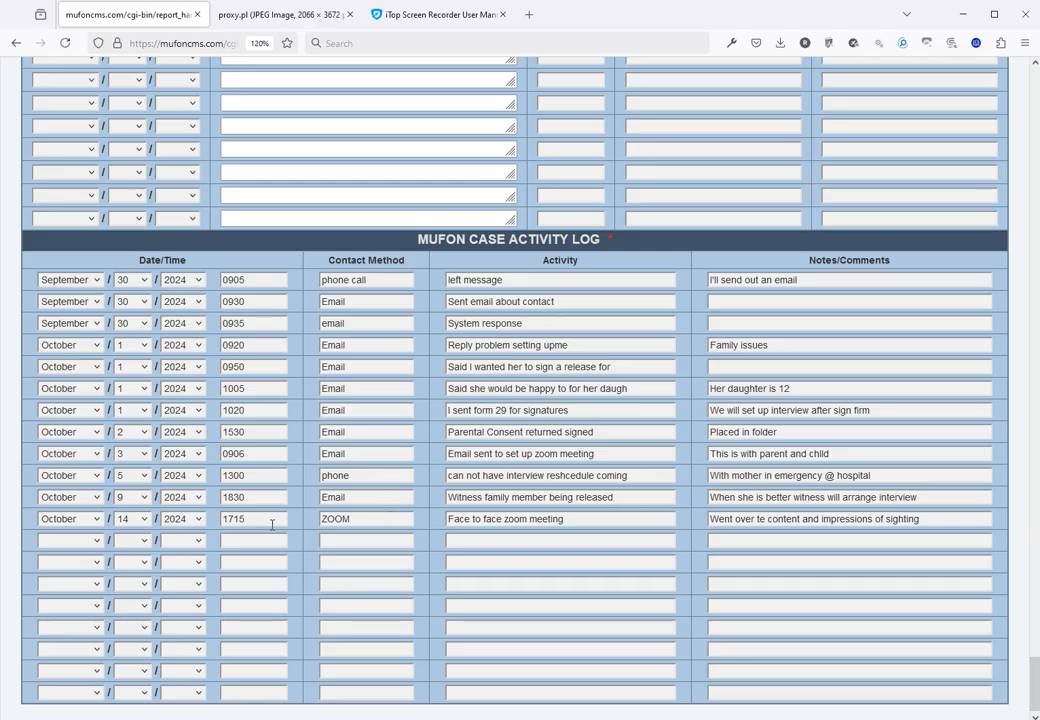
pyautogui.scroll(-1, 368, 334)
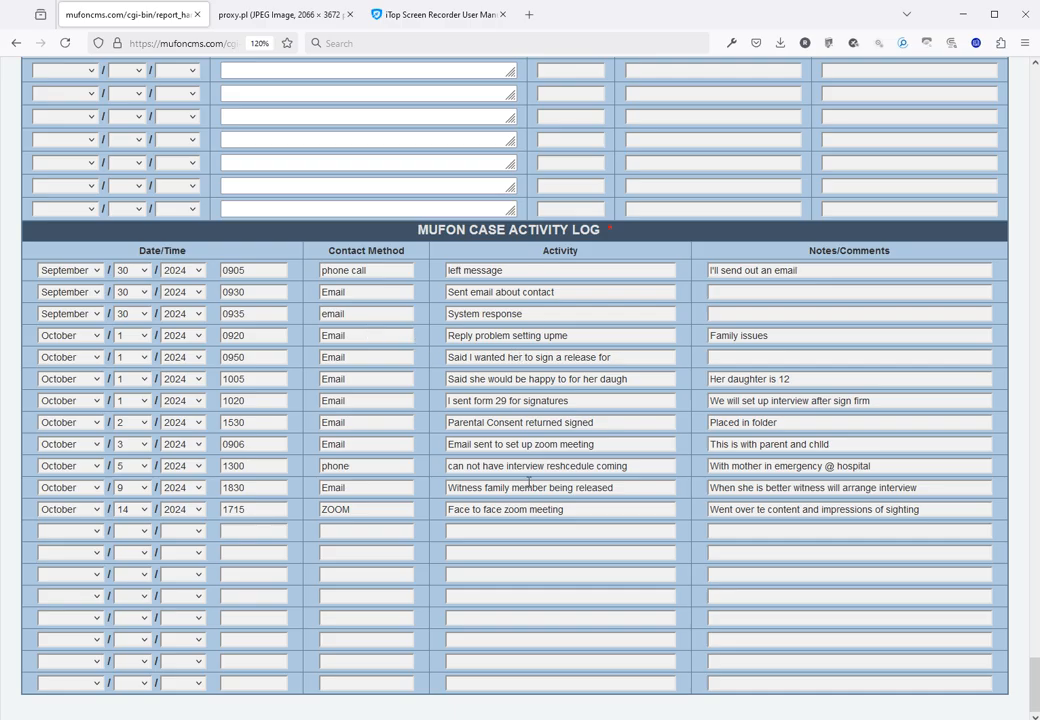
# Return to the beginning of Form 30, submit the case changes and acknowledge the save message.
pyautogui.scroll(10, 545, 580)
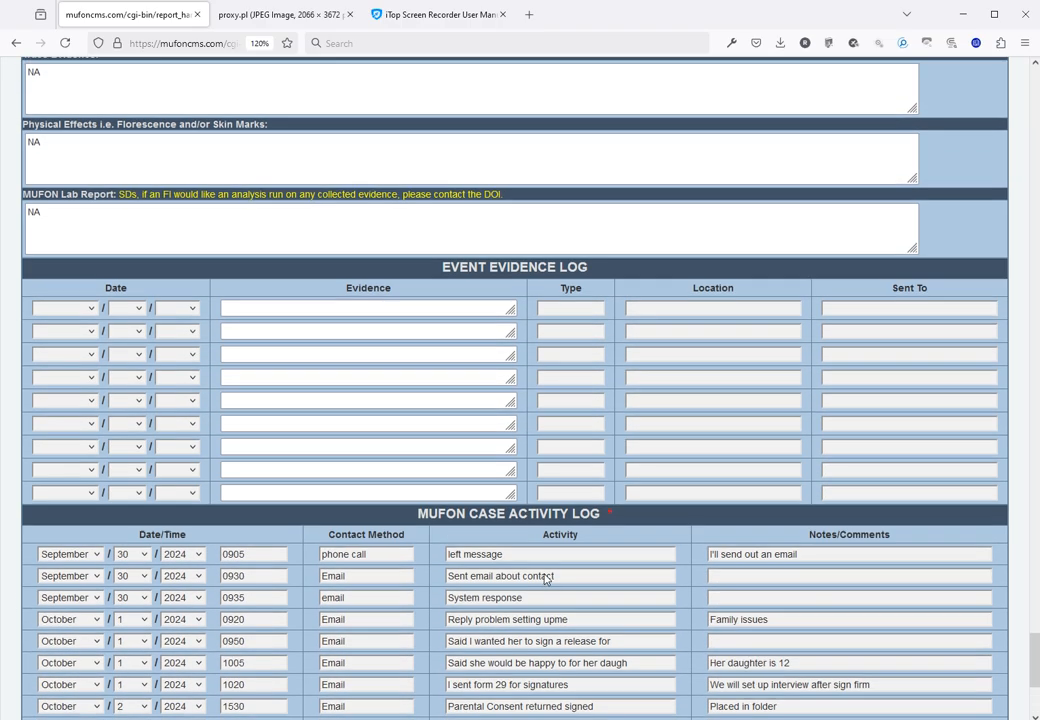
pyautogui.scroll(15, 546, 561)
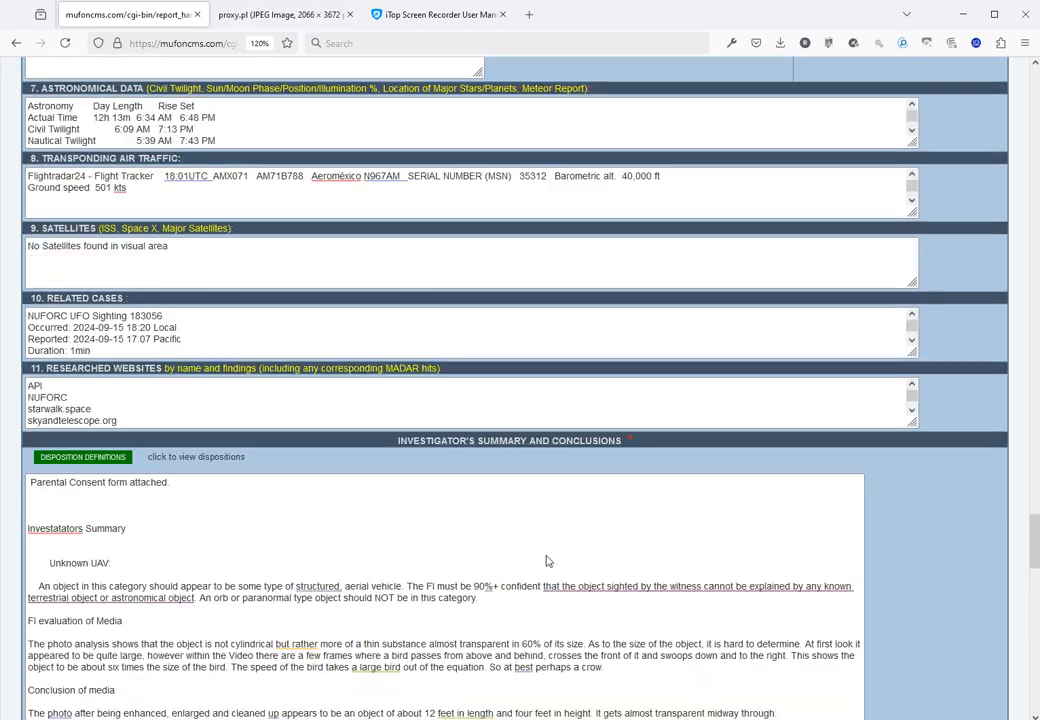
pyautogui.scroll(20, 549, 521)
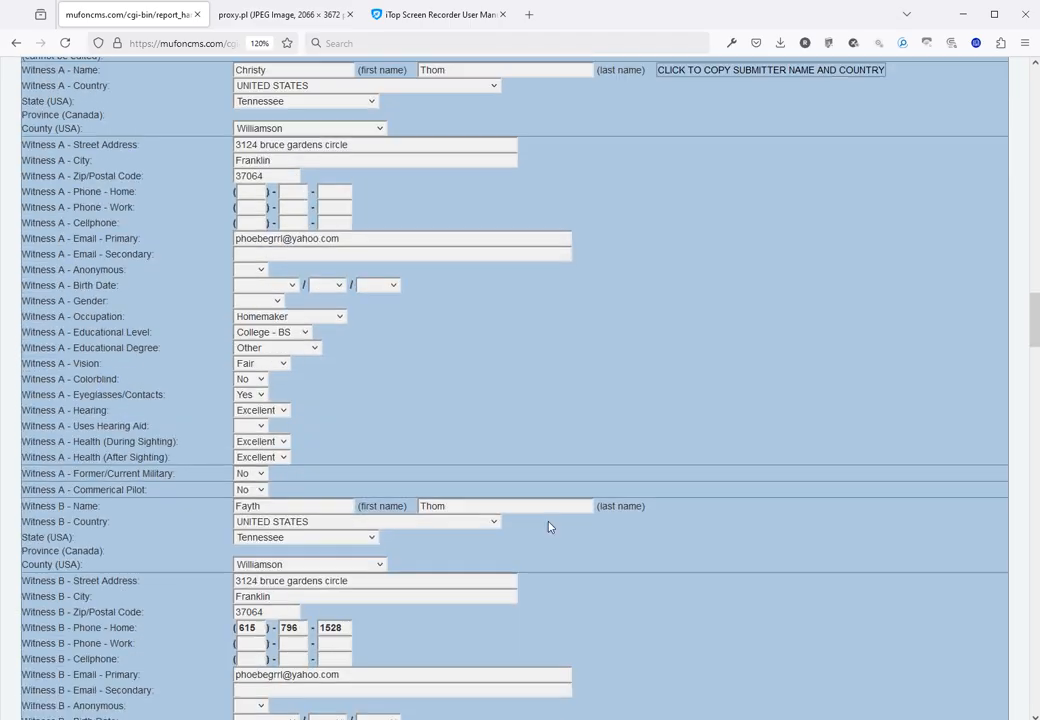
pyautogui.scroll(1, 549, 527)
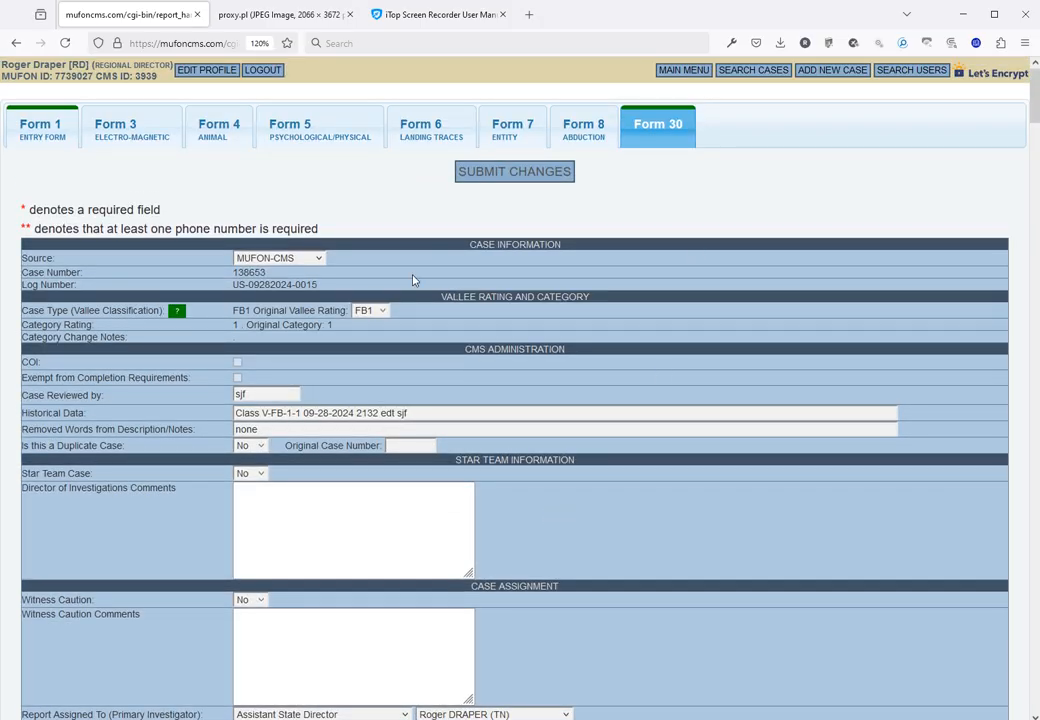
pyautogui.scroll(-1, 395, 219)
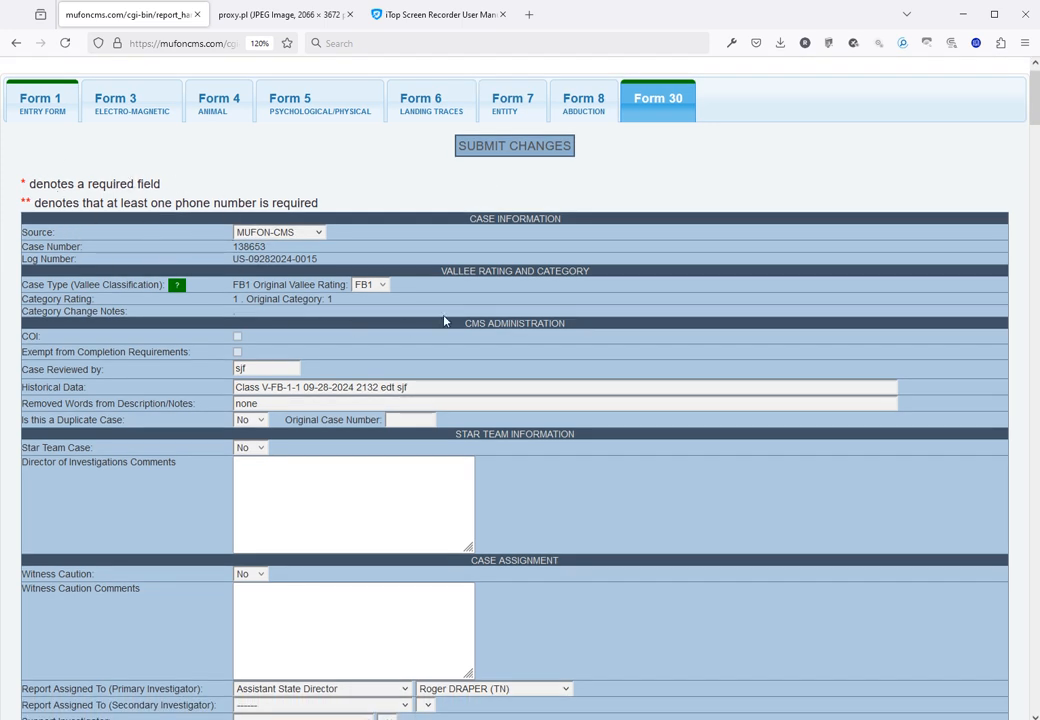
pyautogui.click(537, 152)
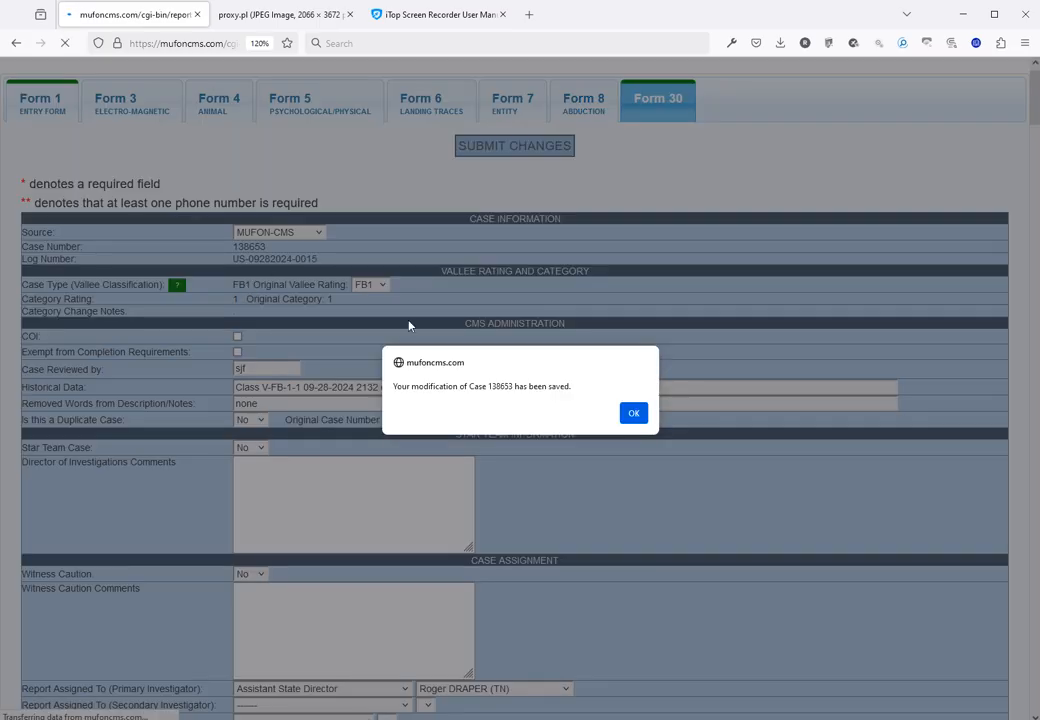
pyautogui.click(631, 413)
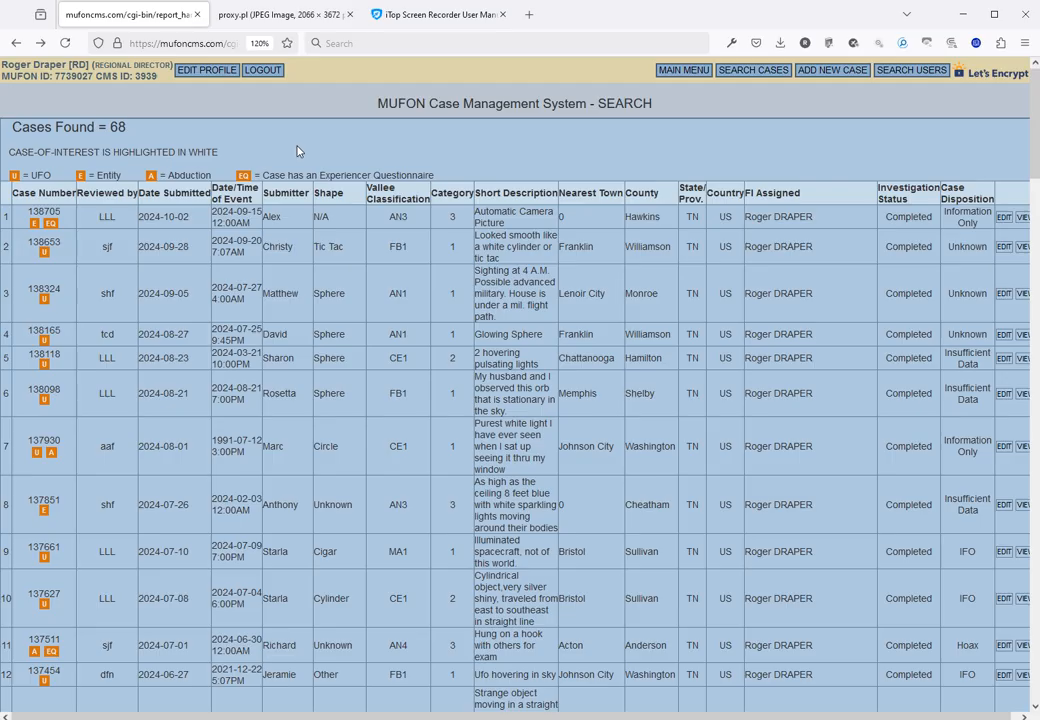
# Look through the list of found Tennessee cases and return to its beginning.
pyautogui.scroll(-1, 309, 168)
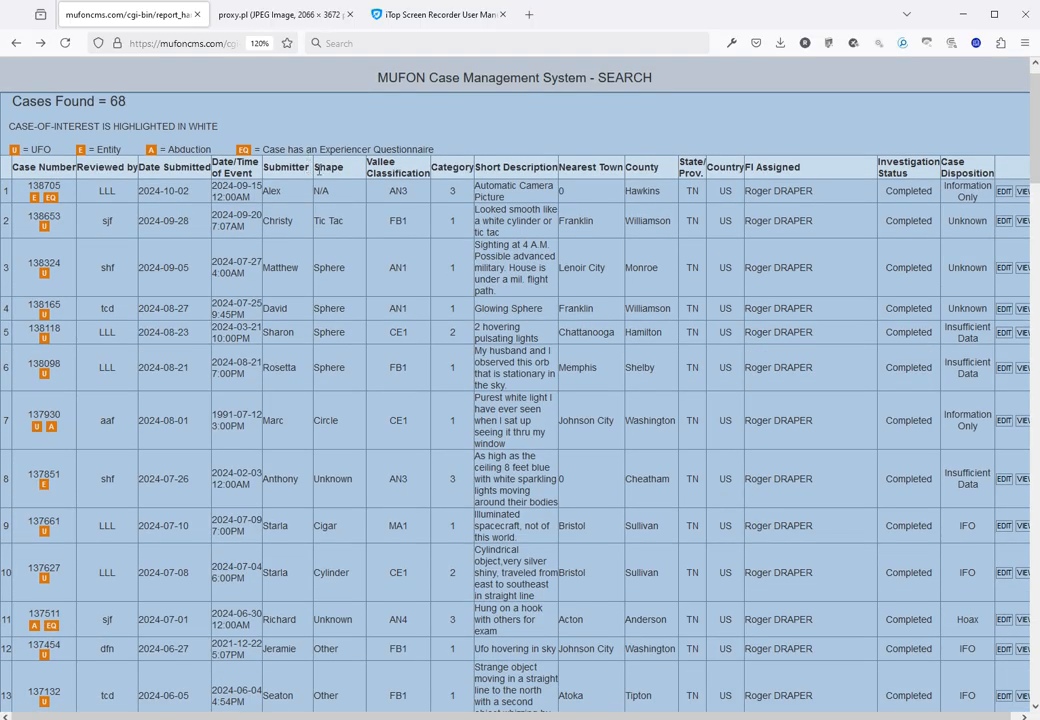
pyautogui.scroll(-10, 319, 172)
pyautogui.scroll(12, 424, 245)
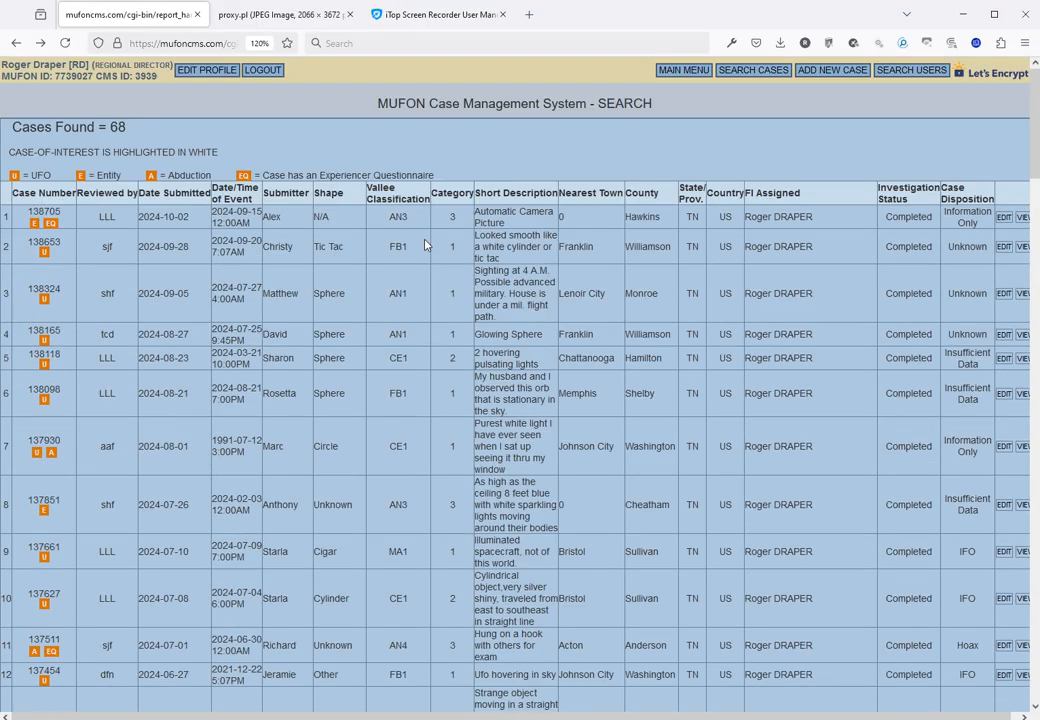